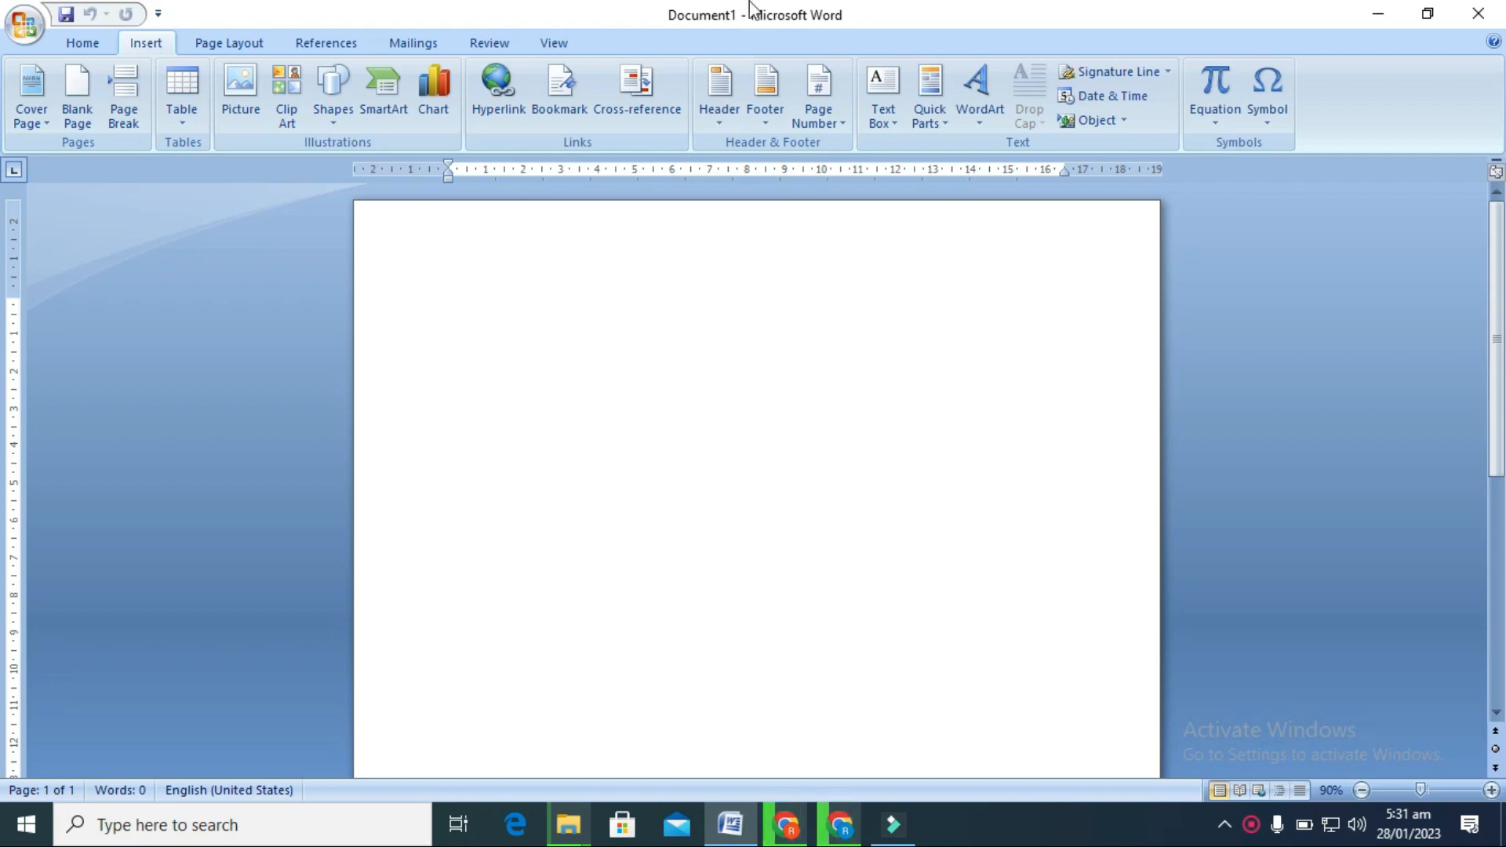
Insert an Alphabet Quote text box and move it to the upper part of the page.
{"action": "left_click", "coordinate": [895, 121]}
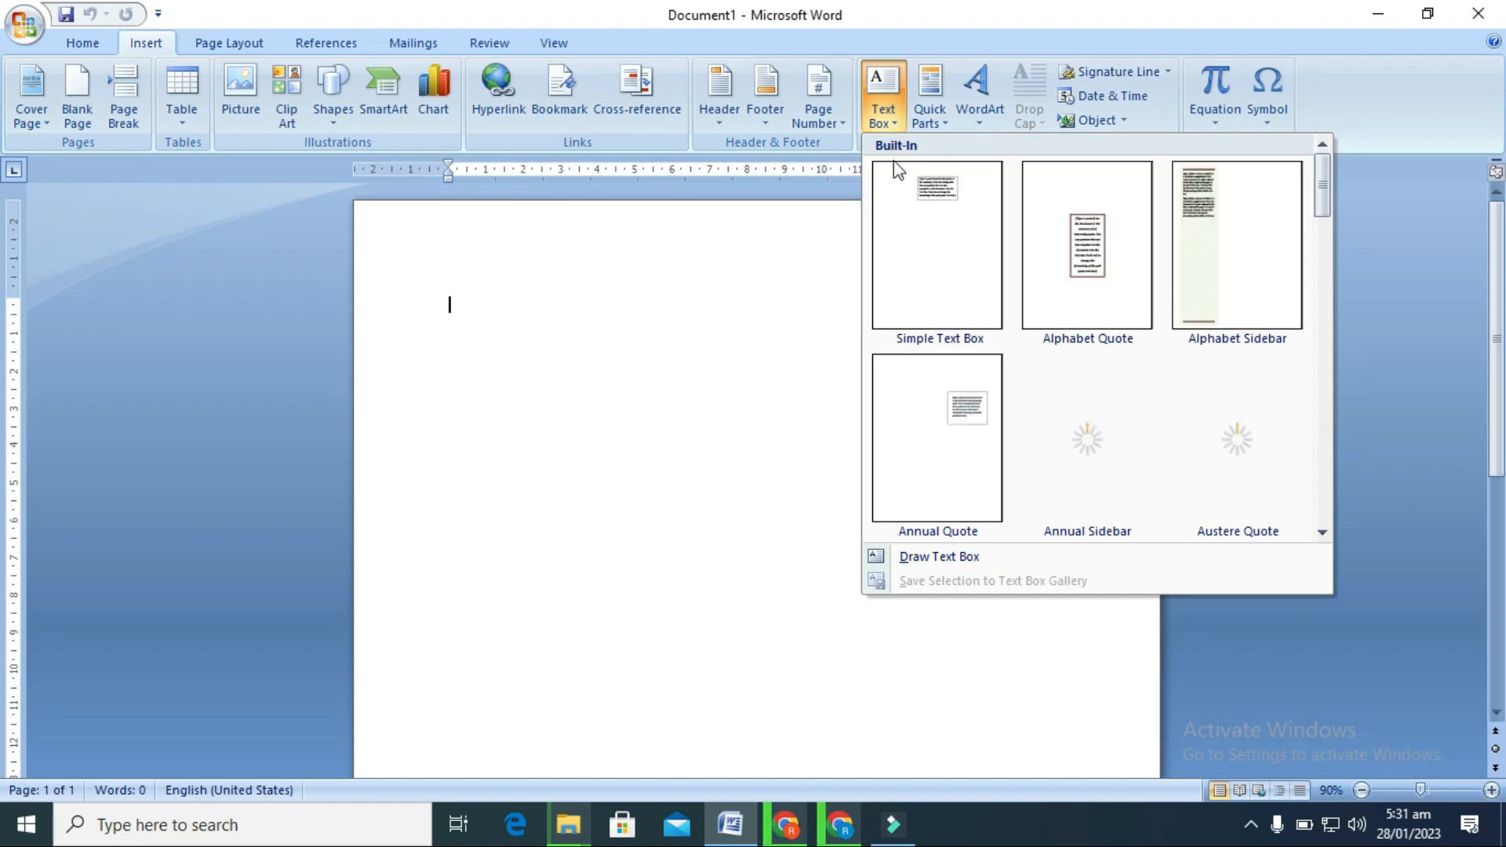
{"action": "left_click", "coordinate": [1089, 237]}
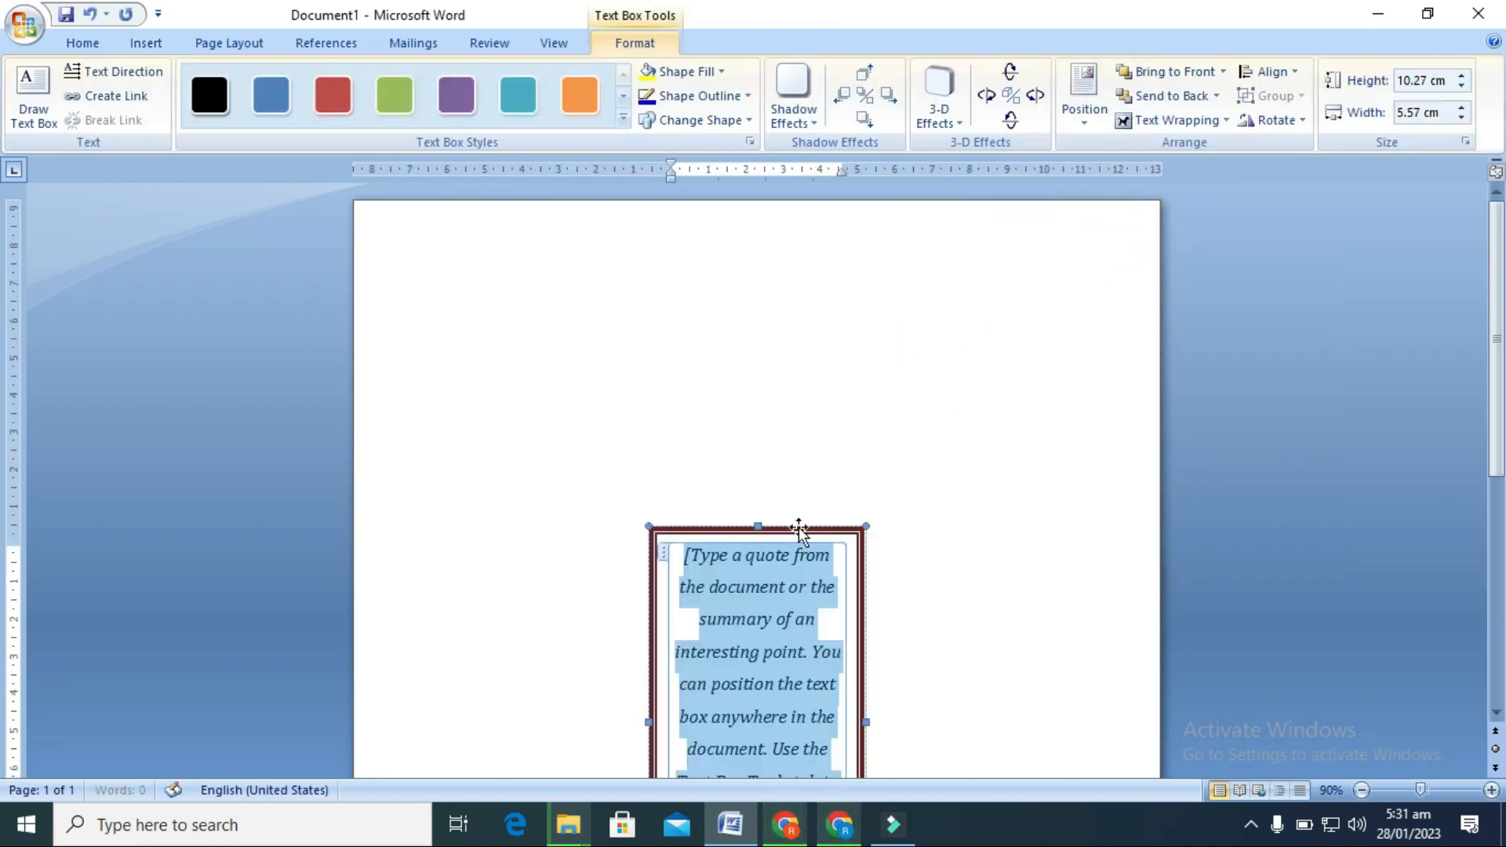
{"action": "left_click_drag", "start_coordinate": [797, 528], "coordinate": [806, 309]}
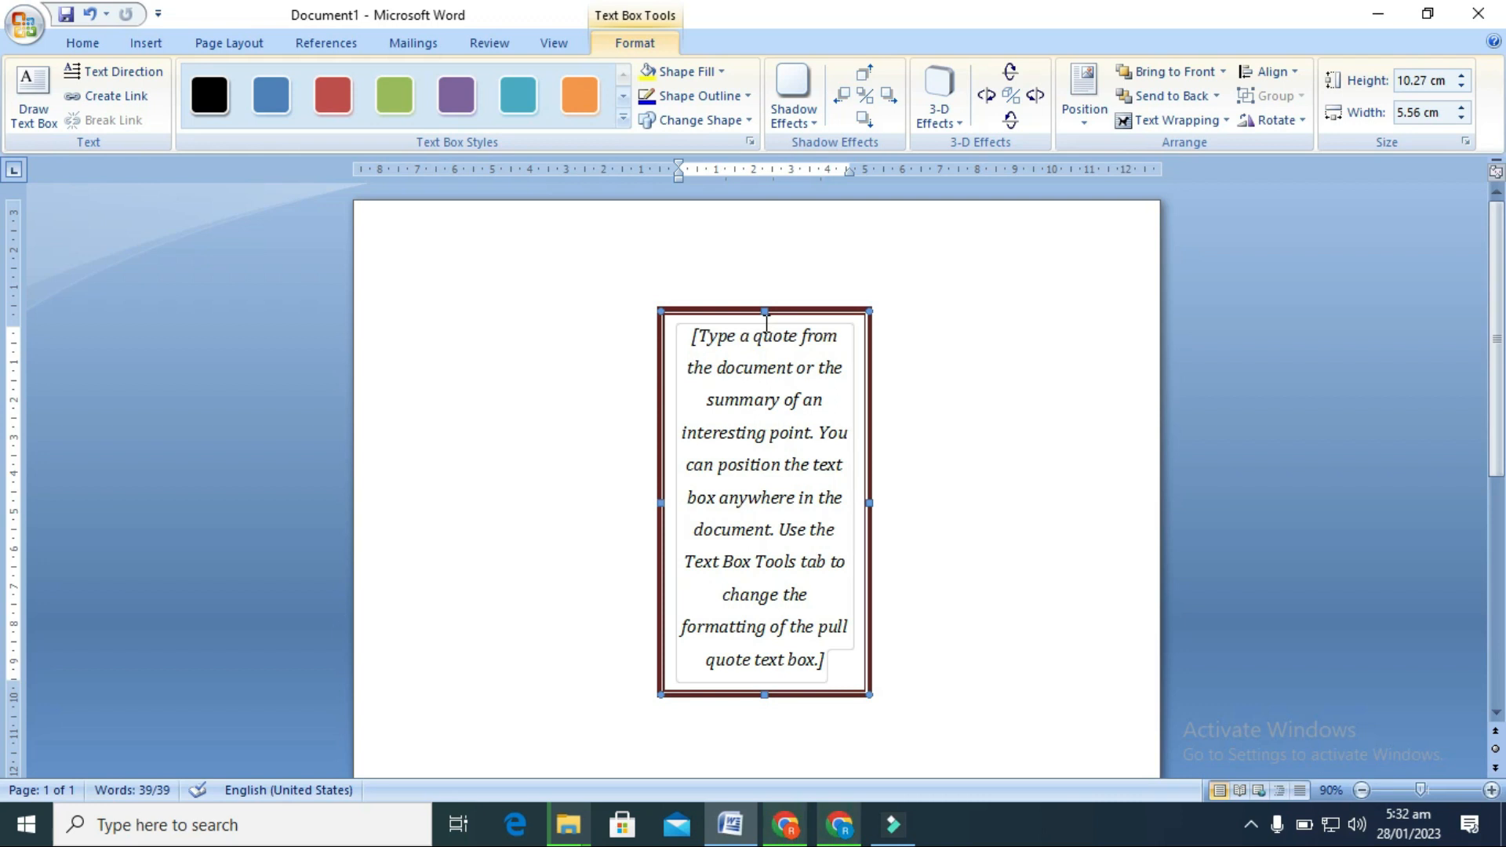
{"action": "left_click", "coordinate": [766, 369]}
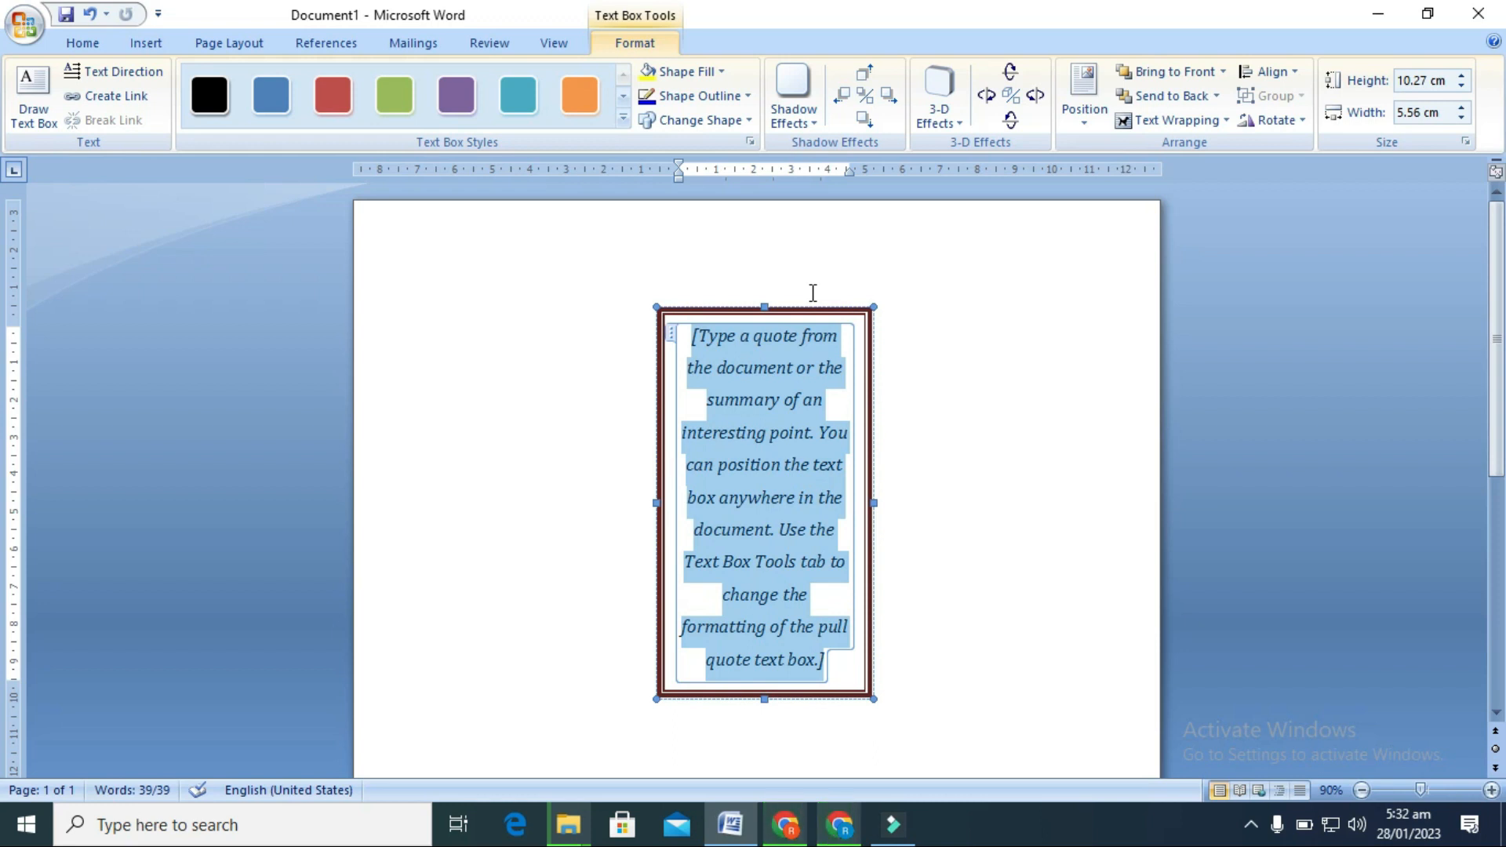
Replace the text box's placeholder with "Rafa mall" and a second line reading "The whole us".
{"action": "type", "text": "R"}
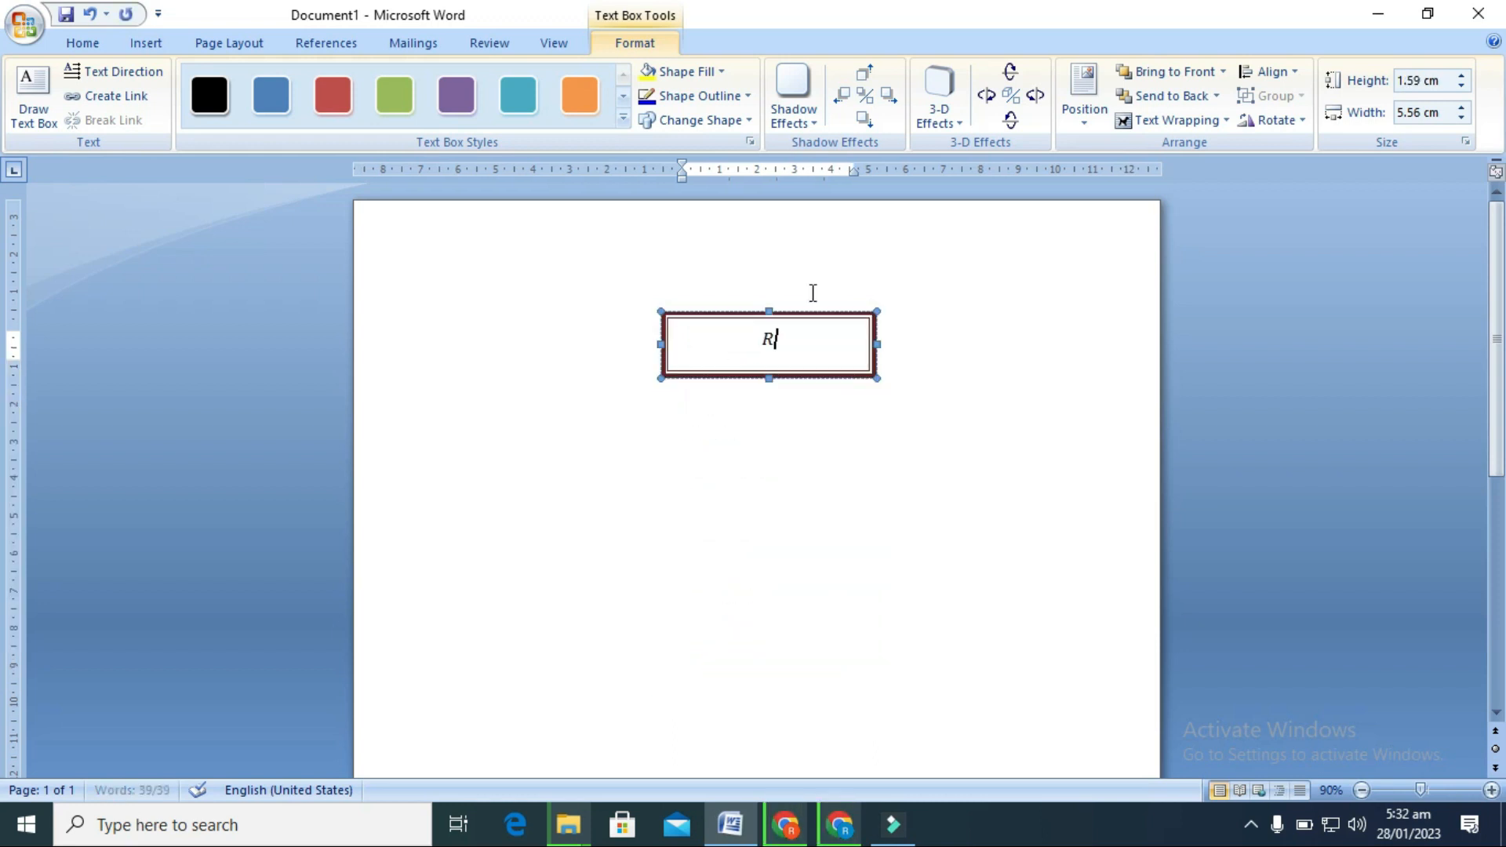
{"action": "type", "text": "afa mall"}
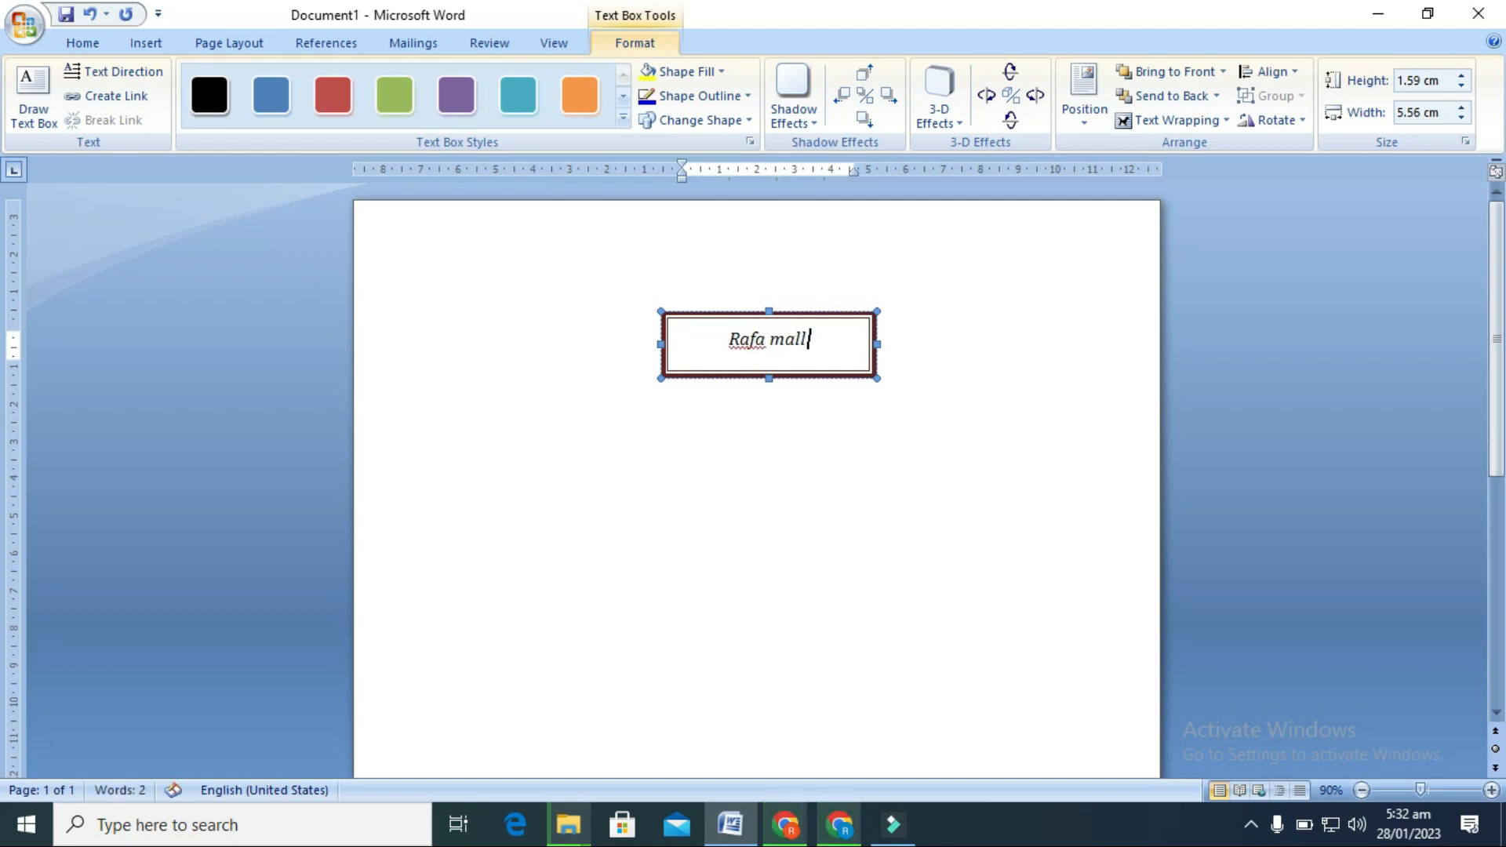
{"action": "key", "text": "Return"}
{"action": "type", "text": "The who"}
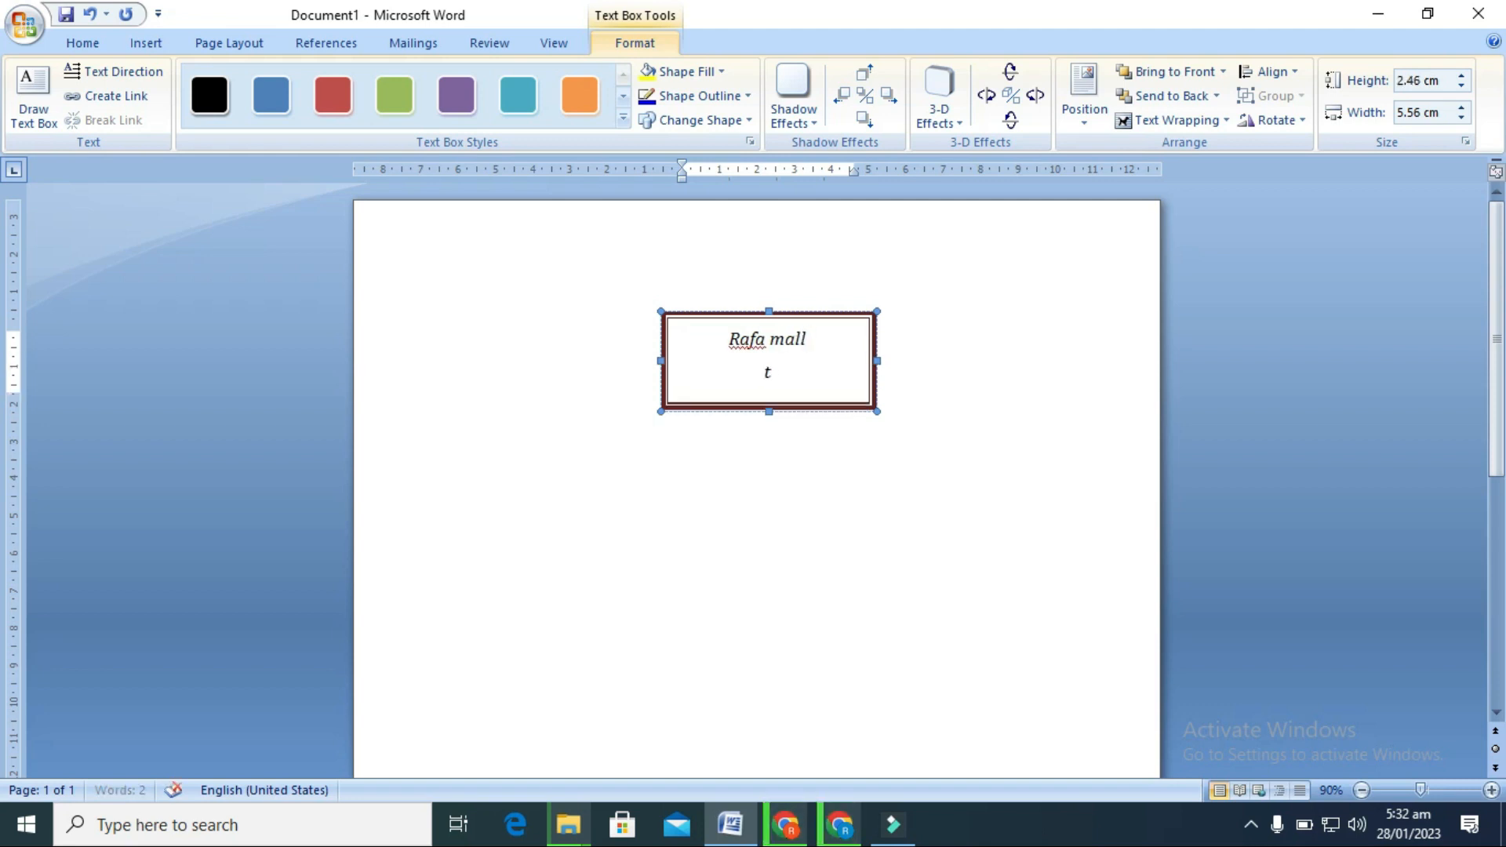
{"action": "type", "text": "le"}
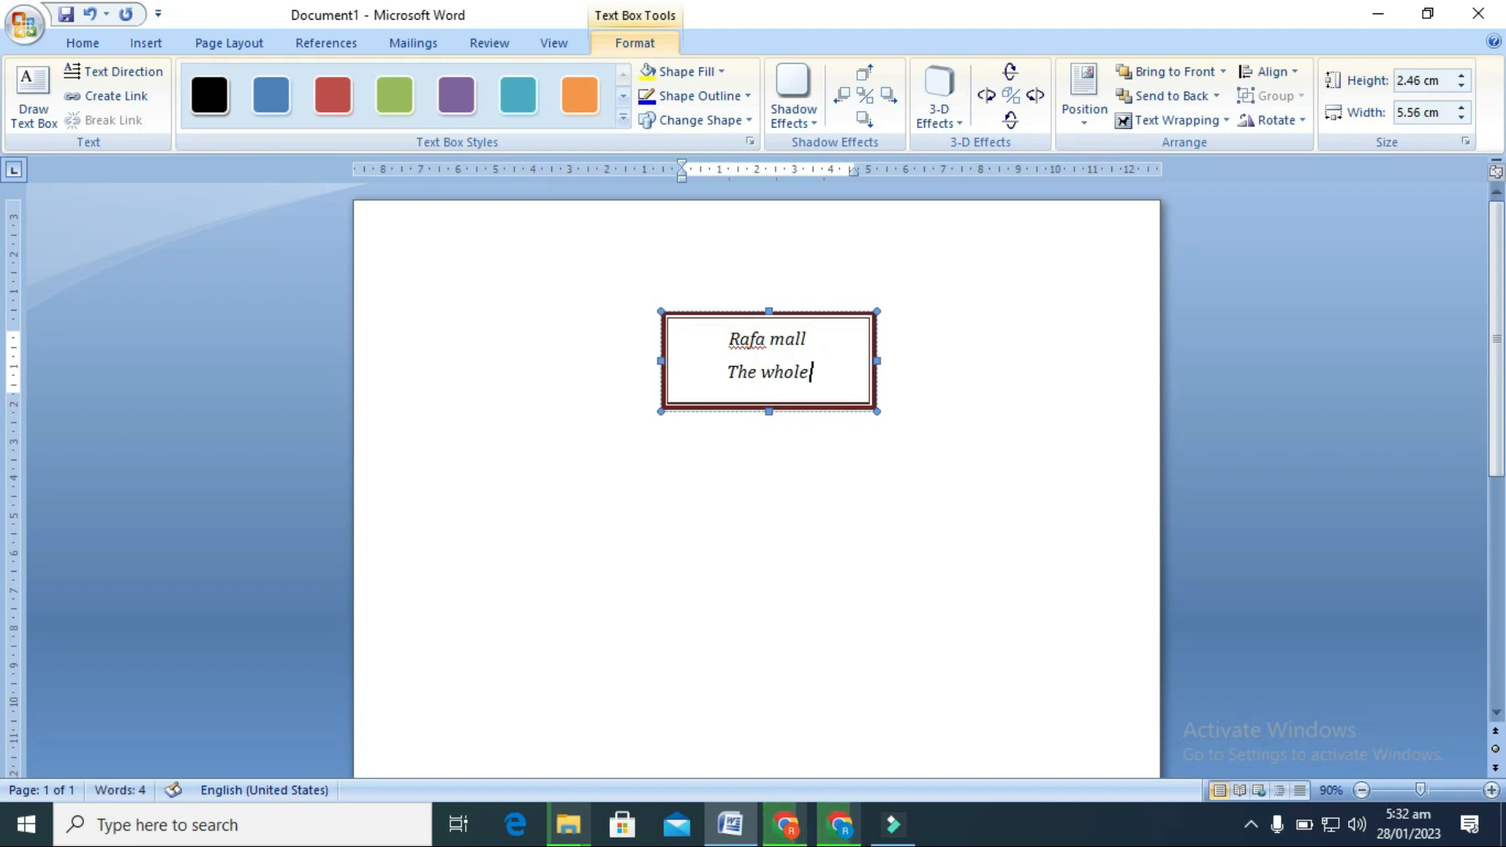
{"action": "type", "text": " us"}
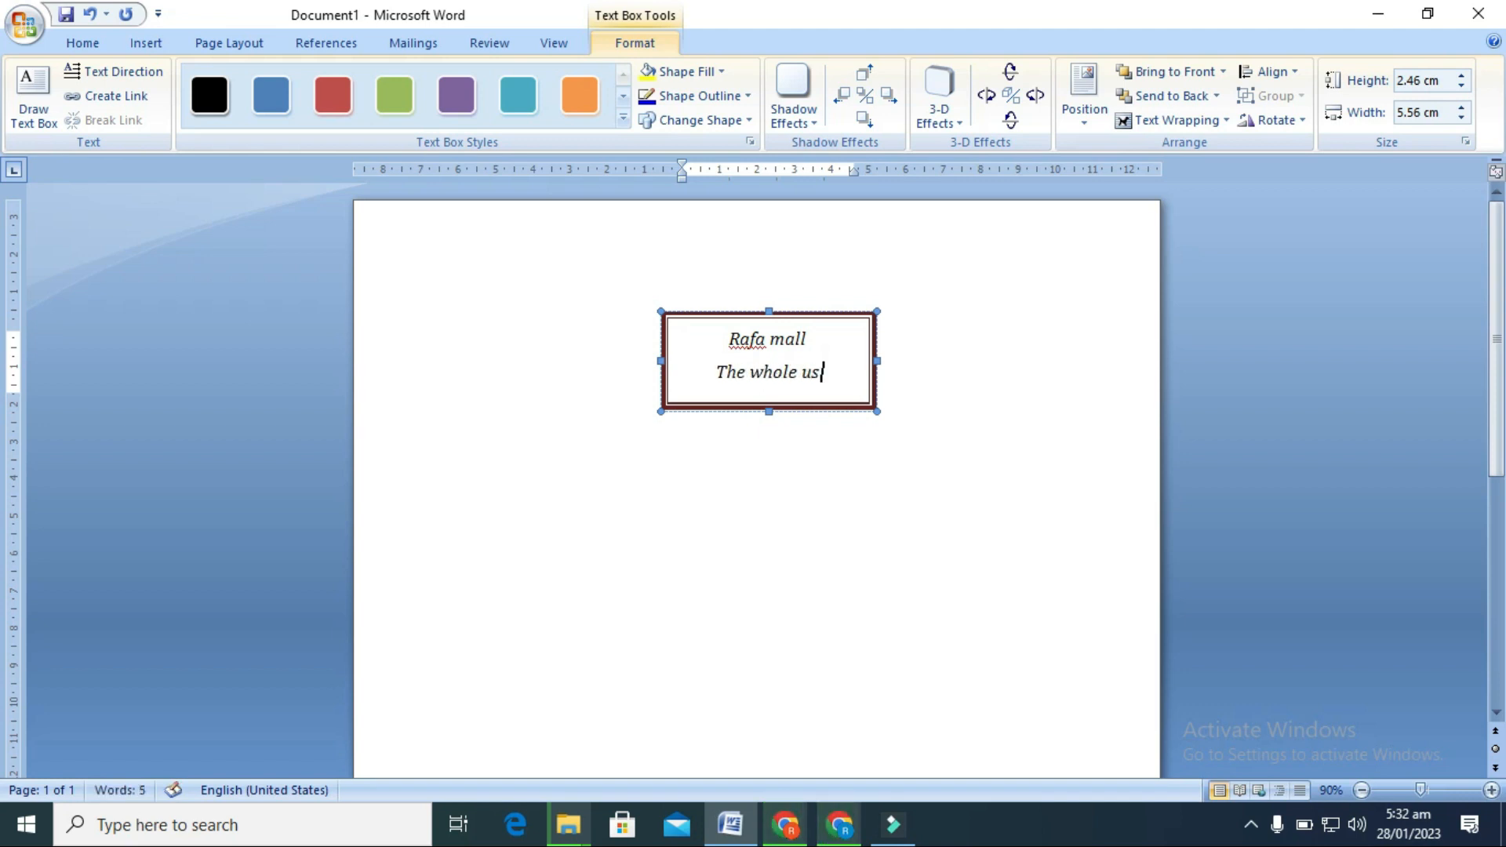
{"action": "type", "text": "h"}
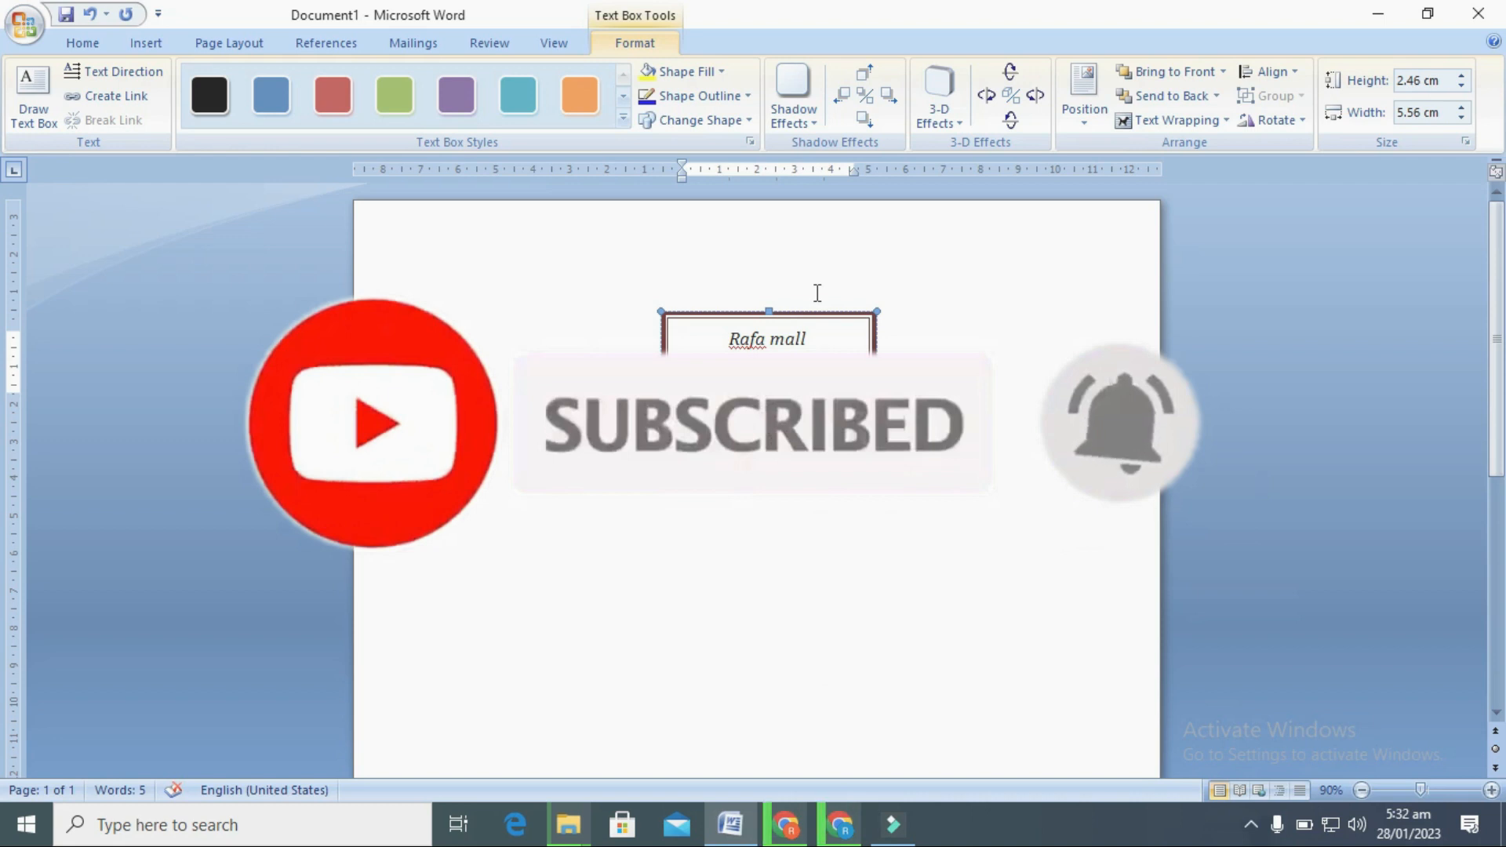
Erase the second line of text from the text box.
{"action": "key", "text": "BackSpace"}
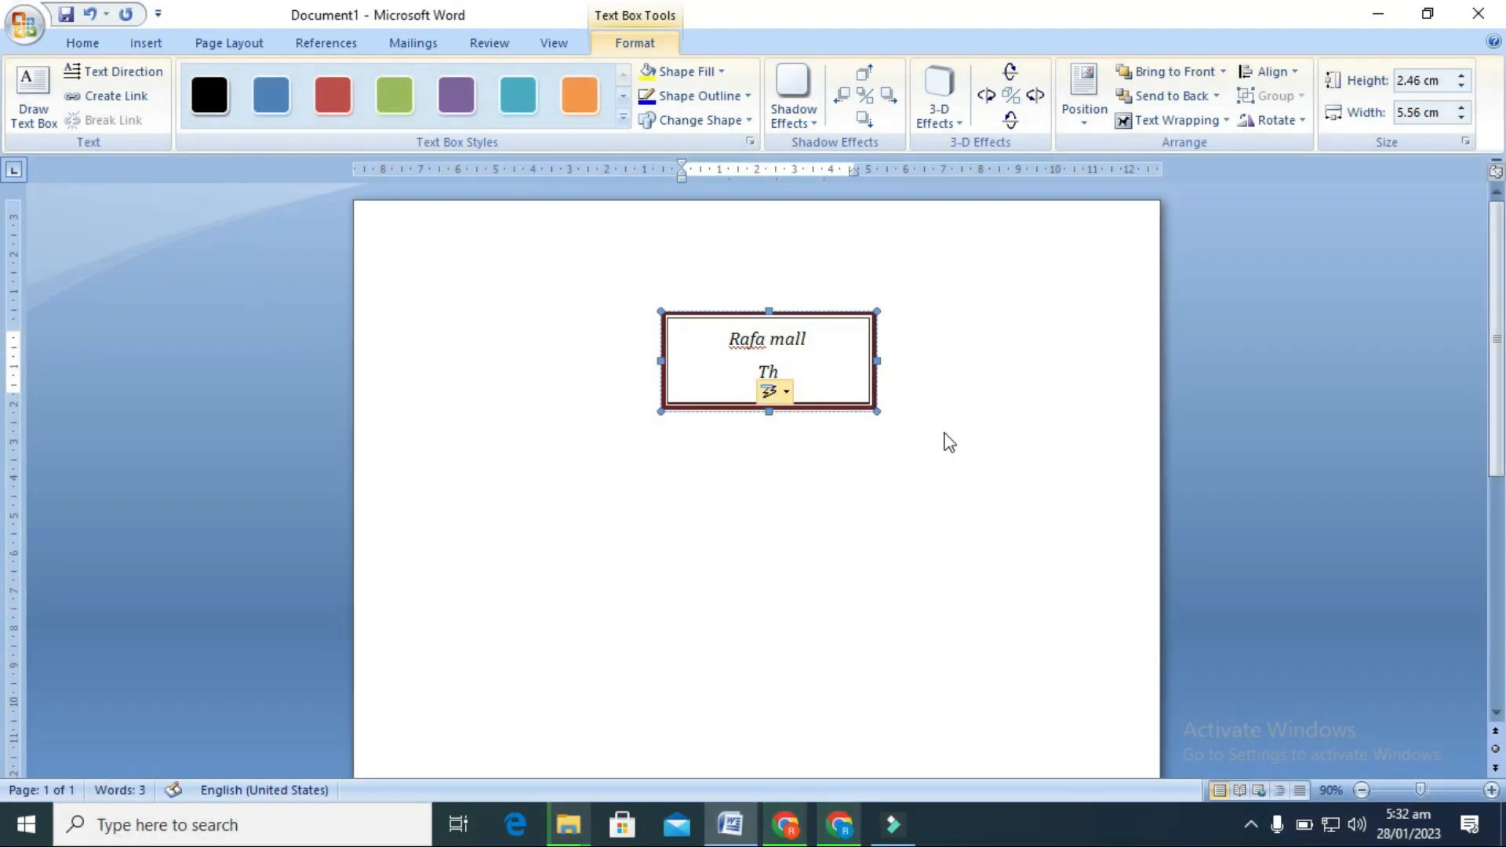
{"action": "key", "text": "BackSpace"}
{"action": "key", "text": "BackSpace"}
Move the text box to the page's right edge, lower down, and stretch it upward to about 7.7 cm high.
{"action": "left_click_drag", "start_coordinate": [811, 311], "coordinate": [1109, 327]}
{"action": "left_click_drag", "start_coordinate": [1072, 424], "coordinate": [1075, 598]}
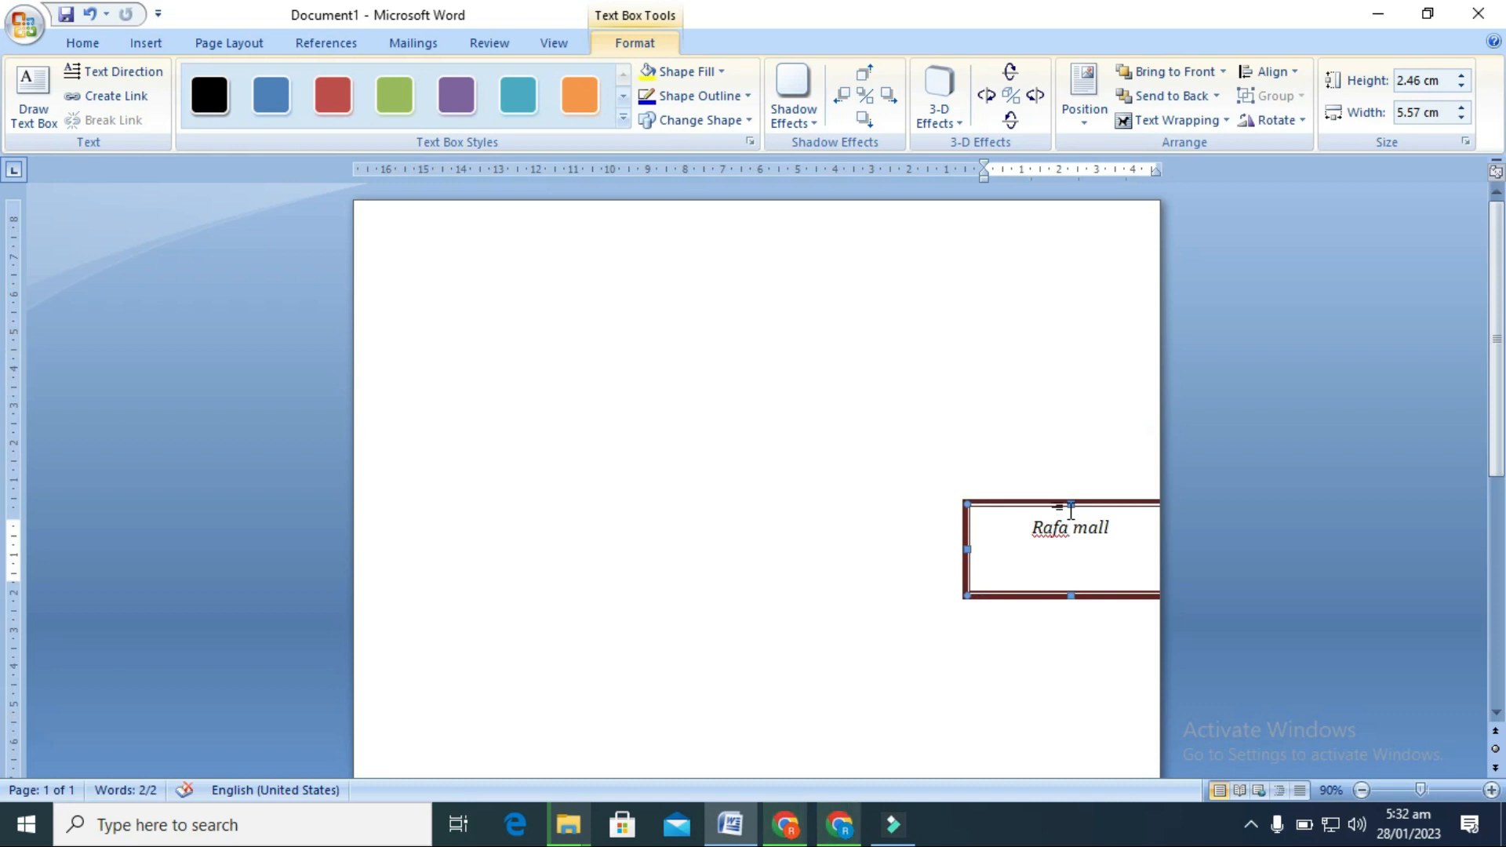
{"action": "left_click_drag", "start_coordinate": [1070, 504], "coordinate": [1053, 307]}
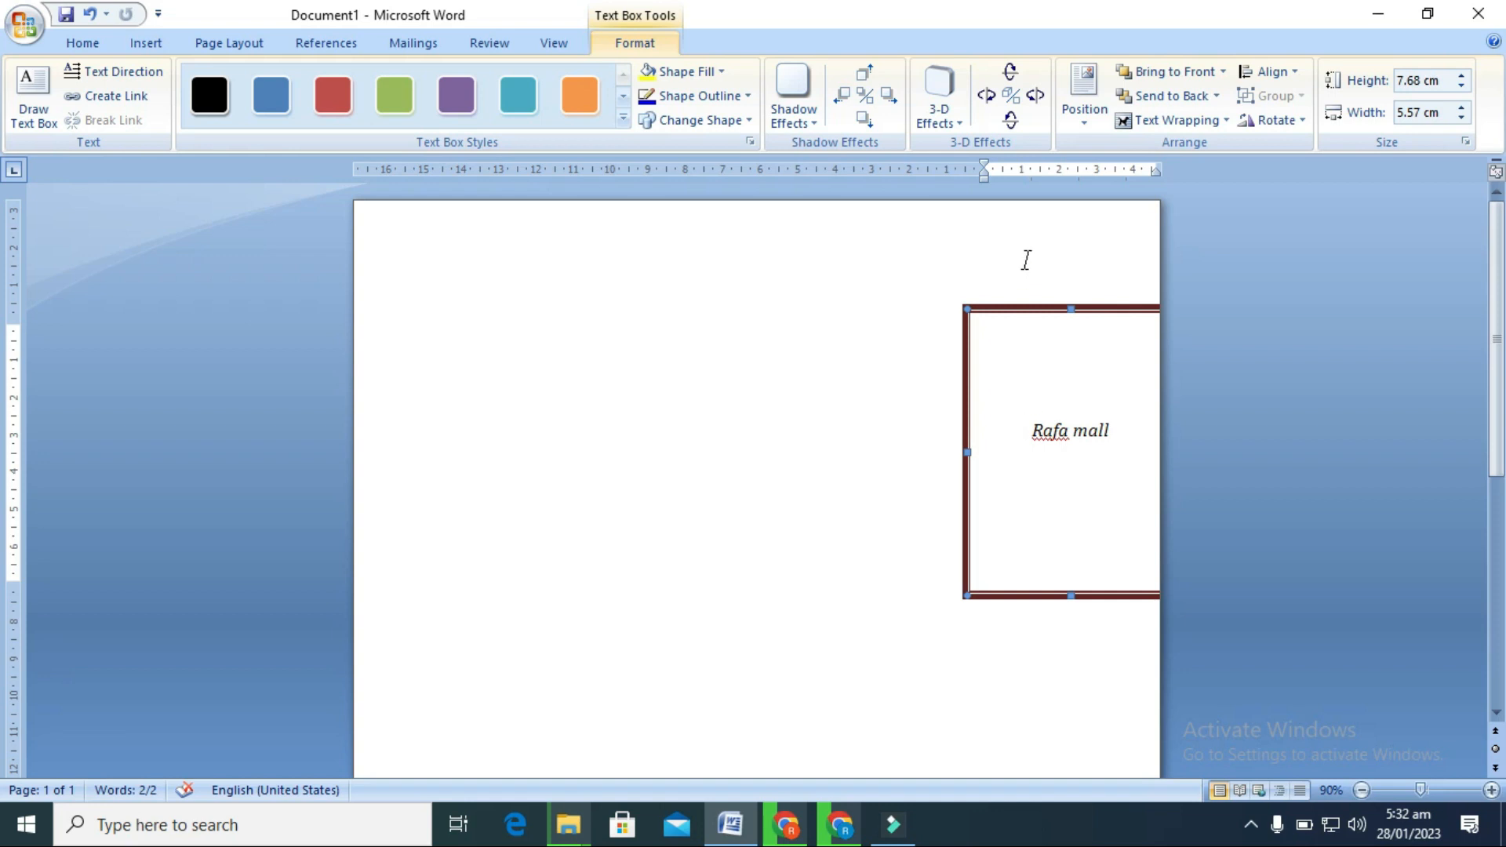
Delete the "Rafa mall" text box from the page.
{"action": "left_click", "coordinate": [1043, 312]}
{"action": "key", "text": "Delete"}
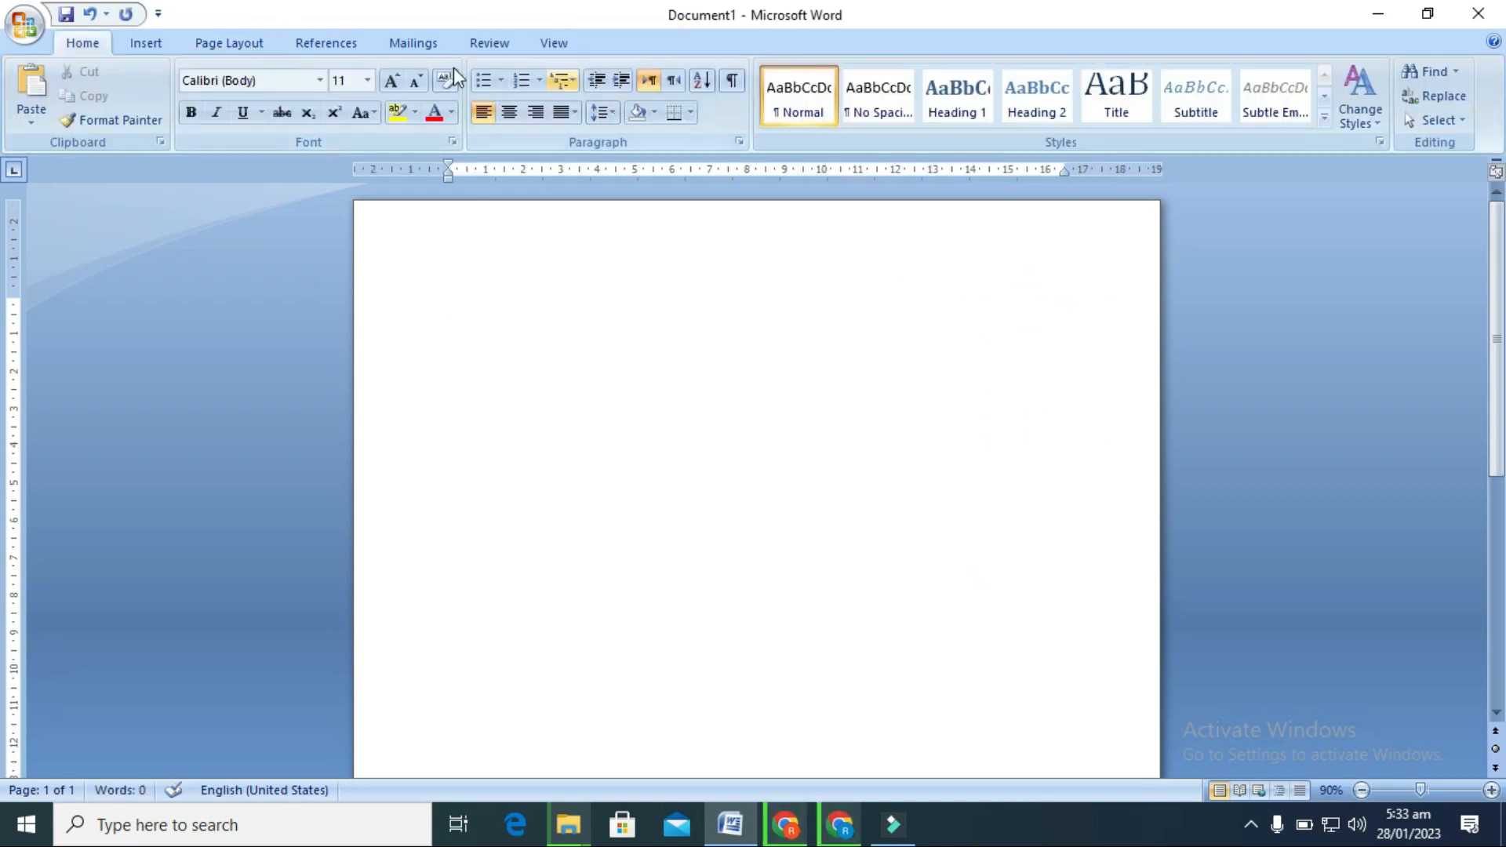
Examine the Quick Parts document properties and the available fields without inserting anything.
{"action": "left_click", "coordinate": [140, 46]}
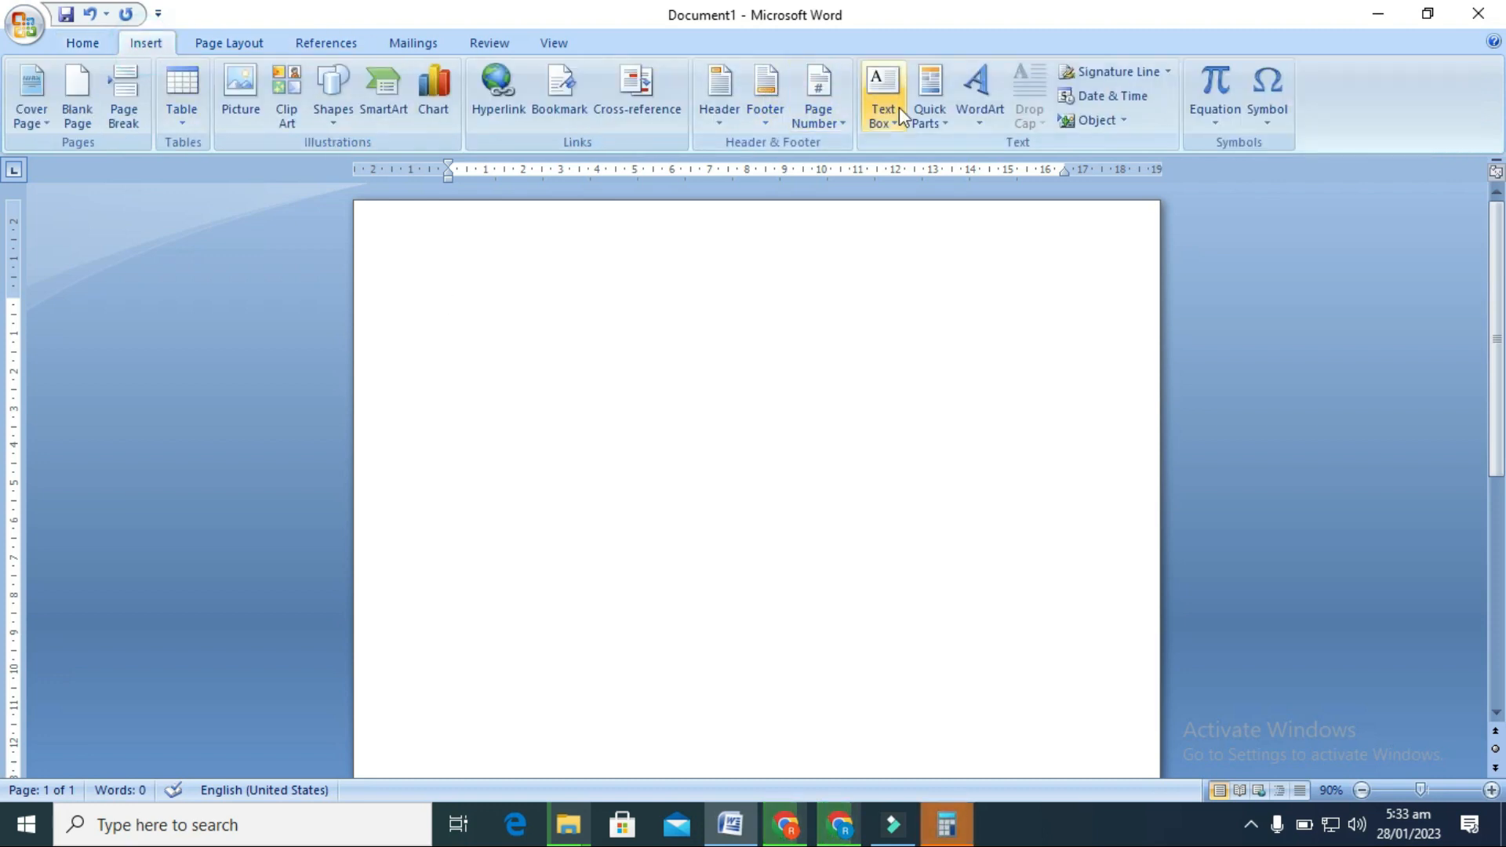
{"action": "left_click", "coordinate": [935, 124]}
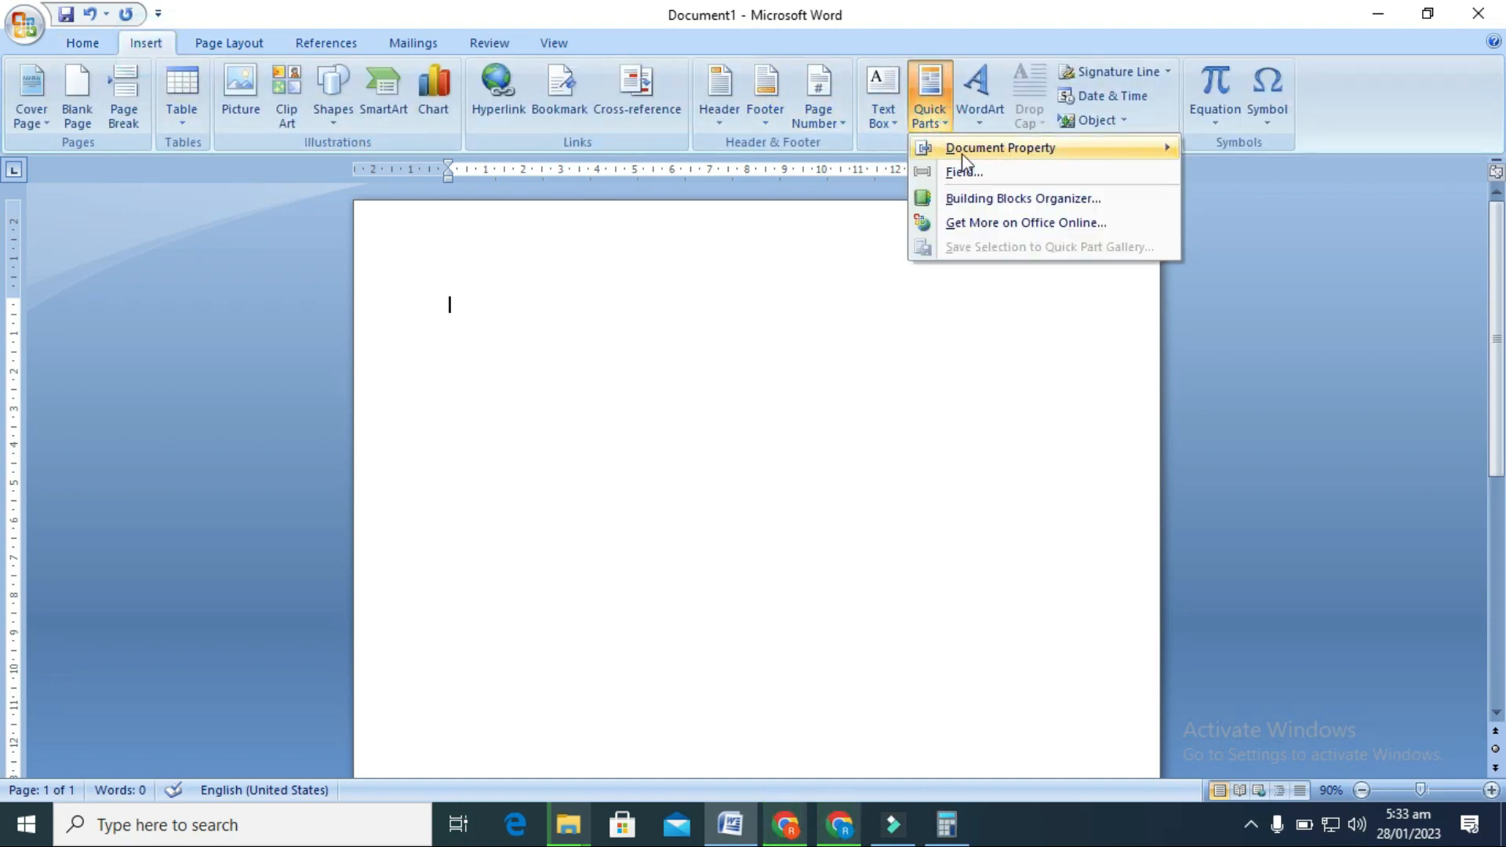
{"action": "mouse_move", "coordinate": [971, 155]}
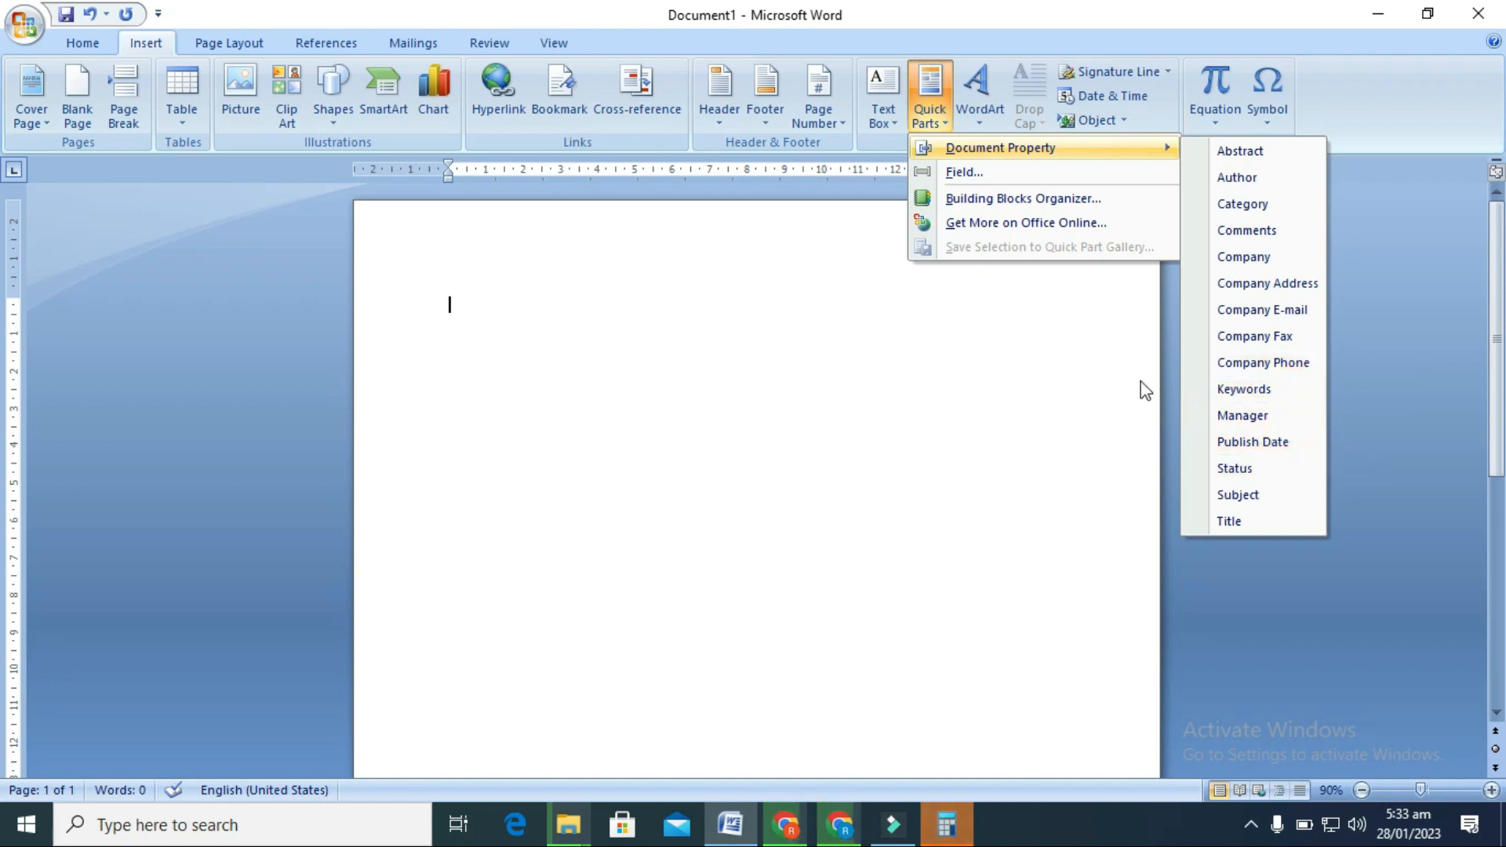
{"action": "left_click", "coordinate": [1012, 170]}
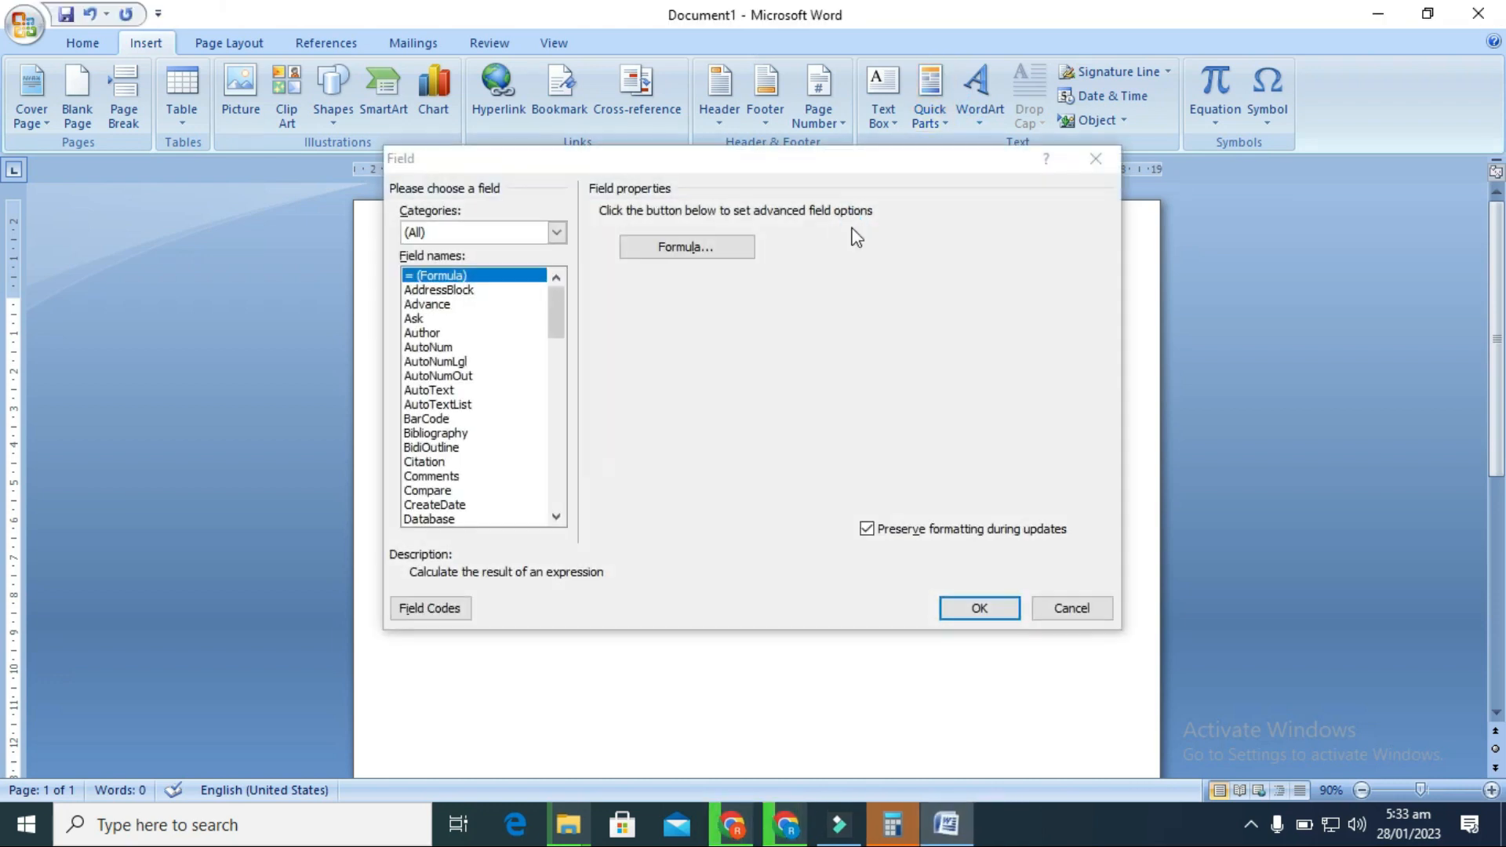
{"action": "left_click", "coordinate": [1051, 606]}
Start a WordArt in the black arched style (WordArt style 3) with the text "Diamond computer academy".
{"action": "left_click", "coordinate": [983, 118]}
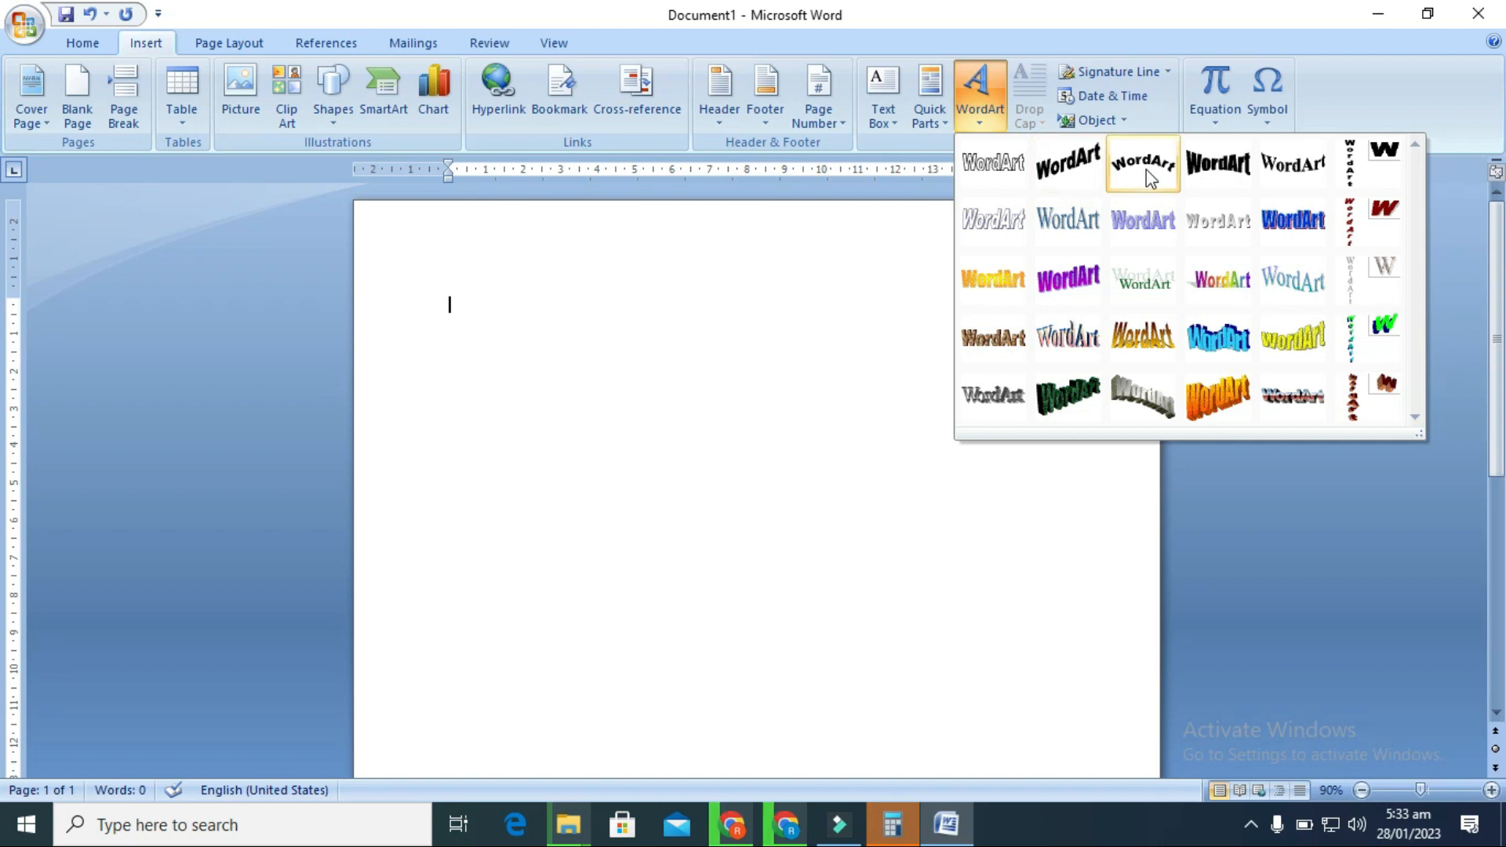
{"action": "left_click", "coordinate": [1146, 169]}
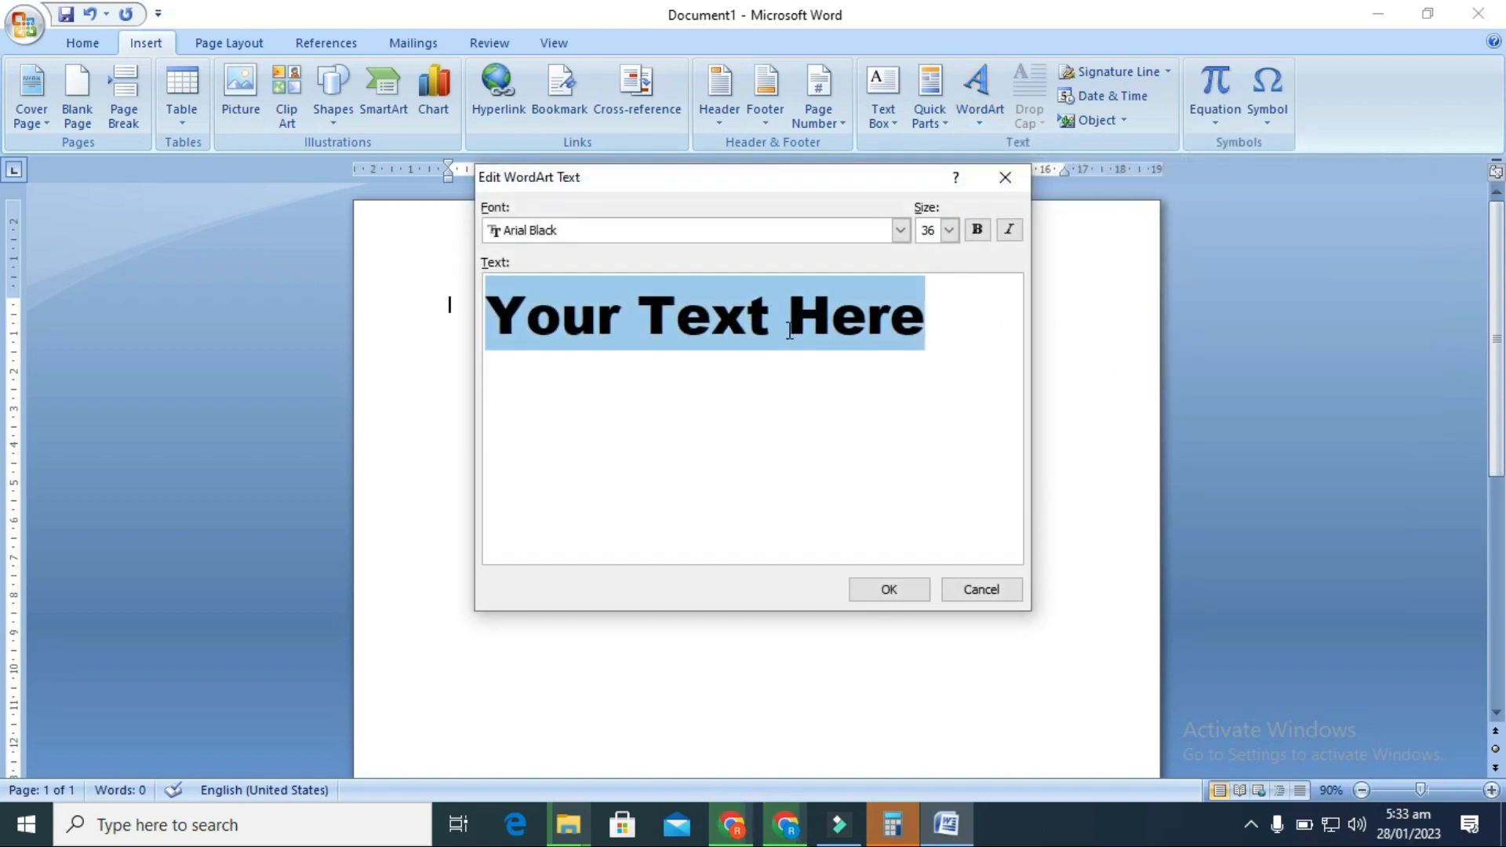
{"action": "type", "text": "D"}
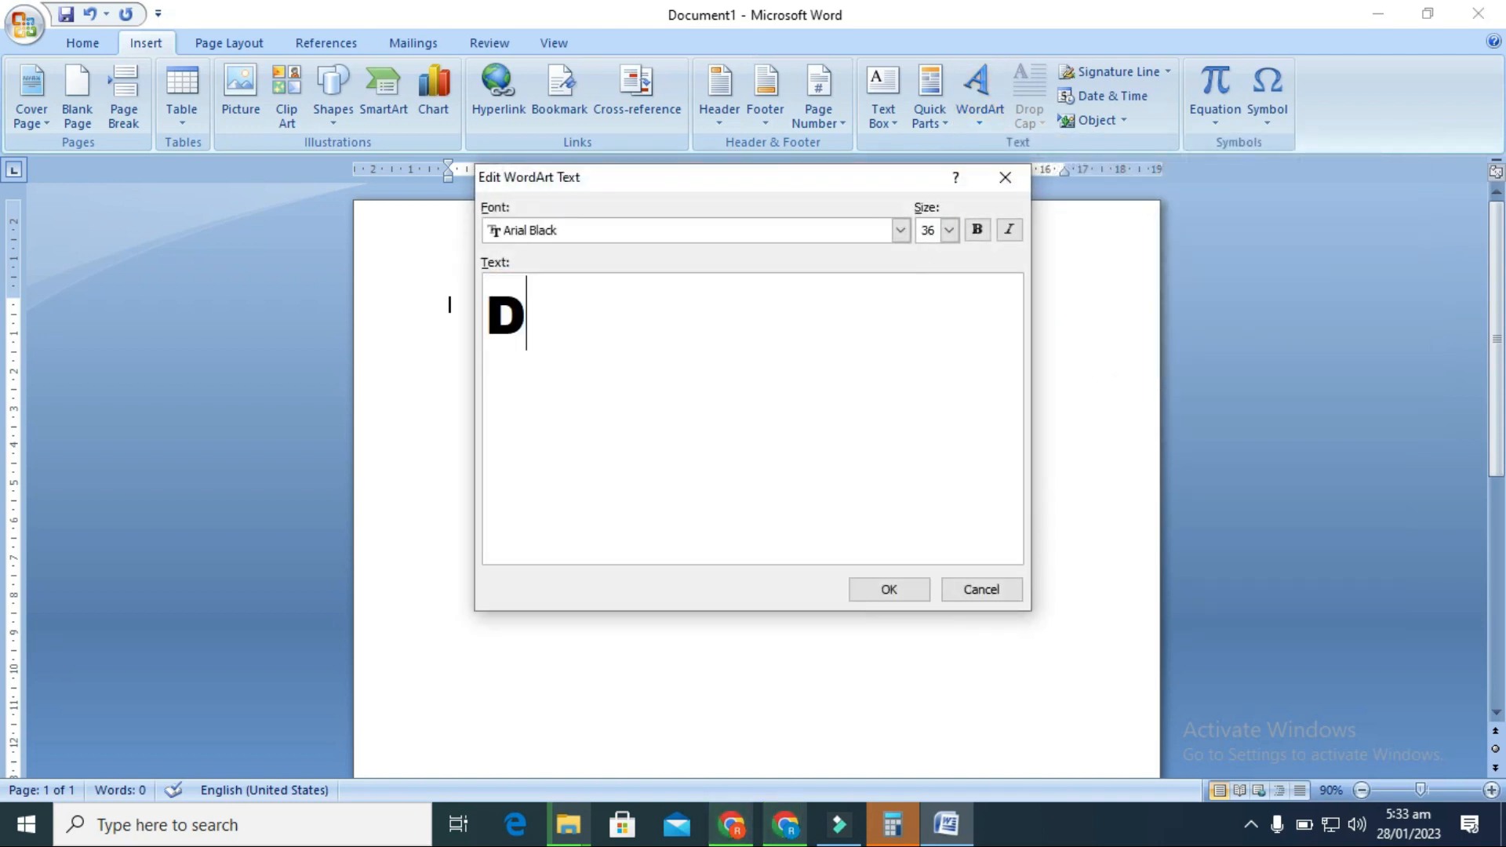
{"action": "type", "text": "iamond comp"}
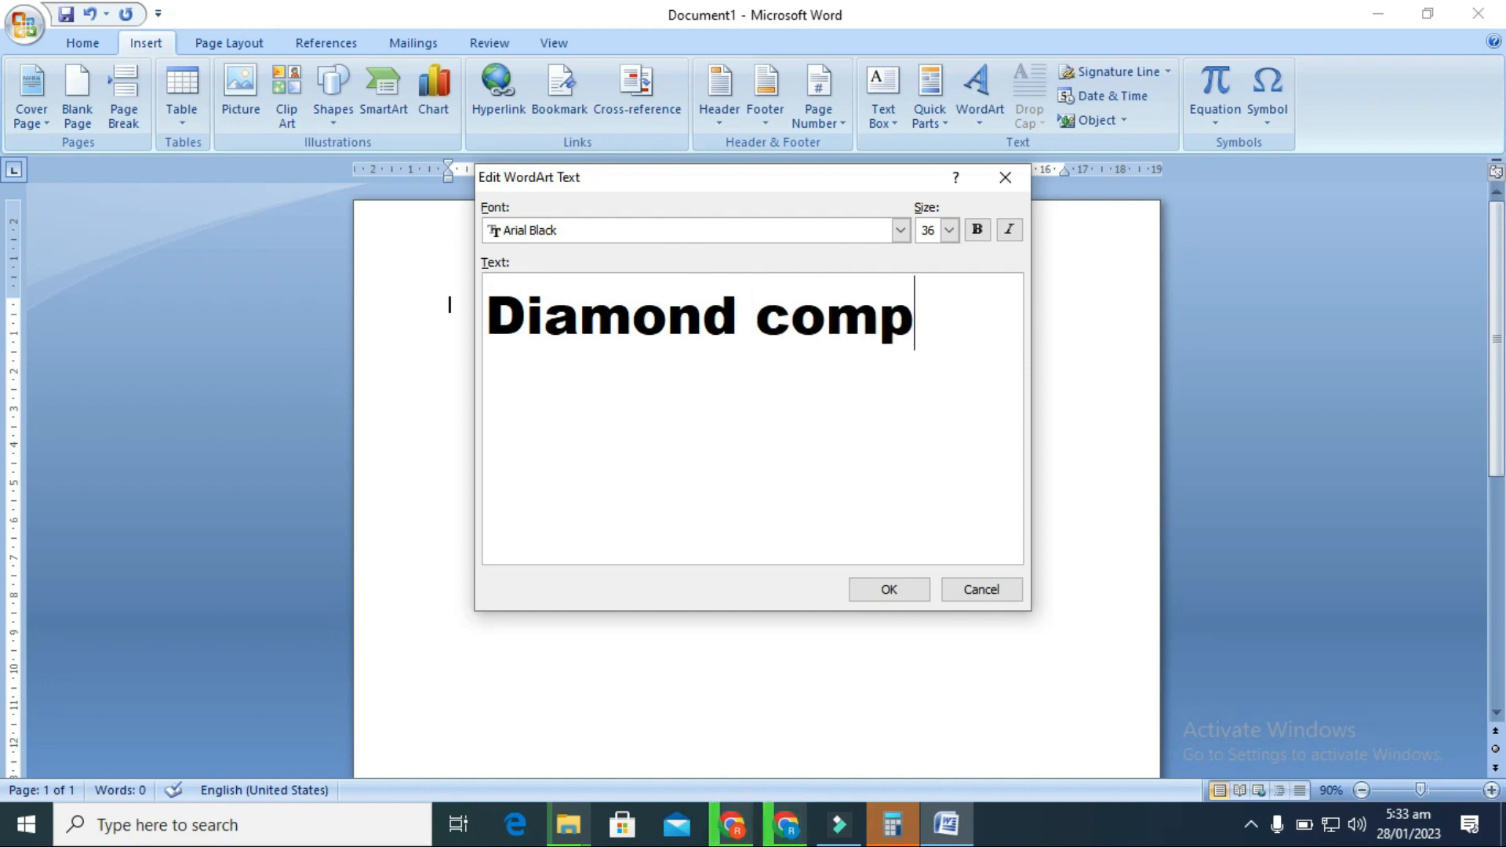
{"action": "type", "text": "uter academy"}
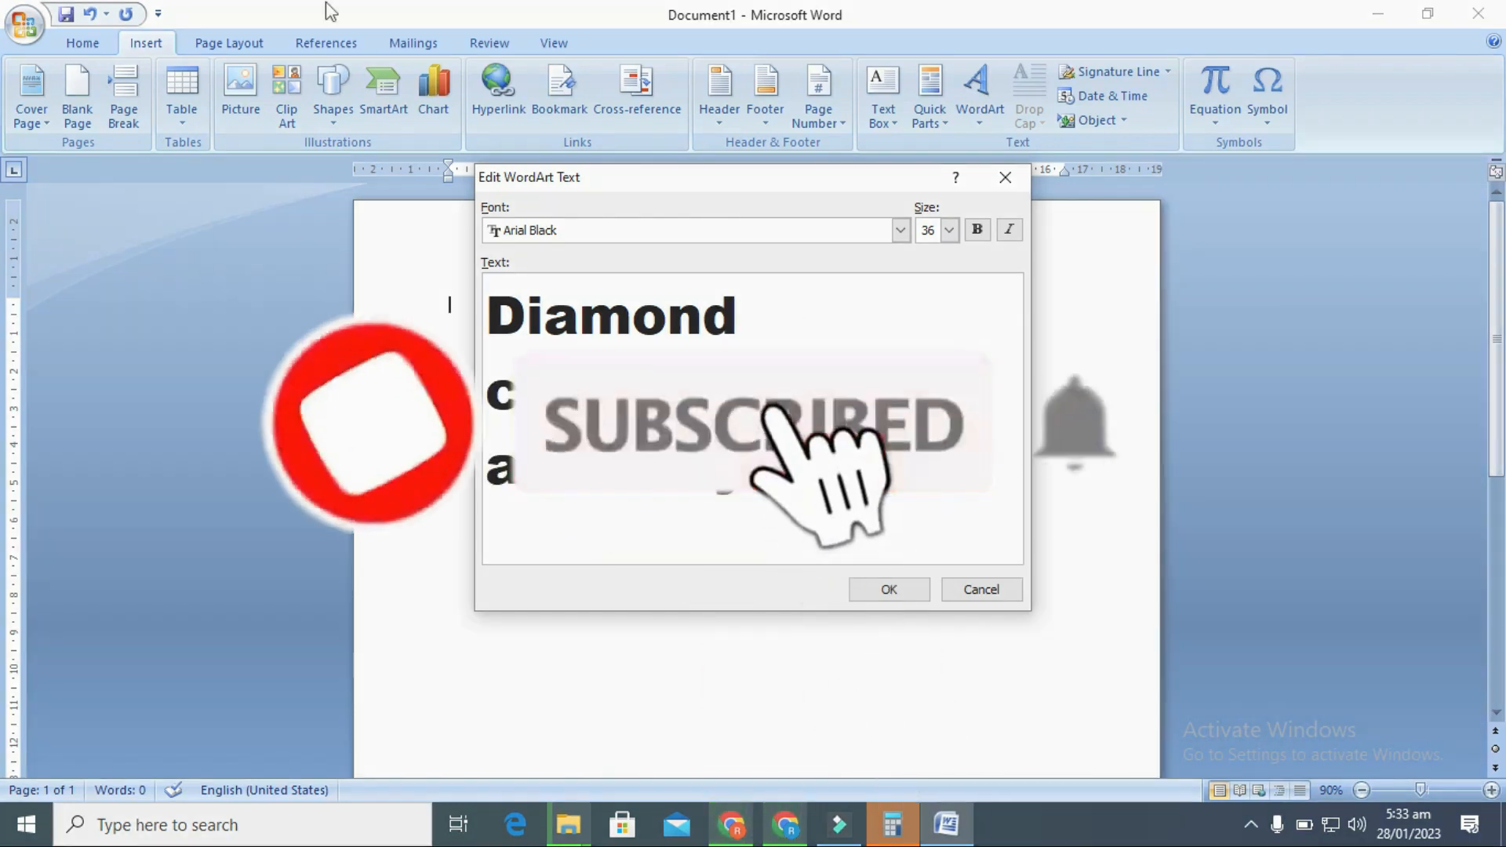
Format the WordArt text as bold, italic, size 32 in Yu Gothic UI Semibold and insert it in the document.
{"action": "left_click", "coordinate": [978, 230]}
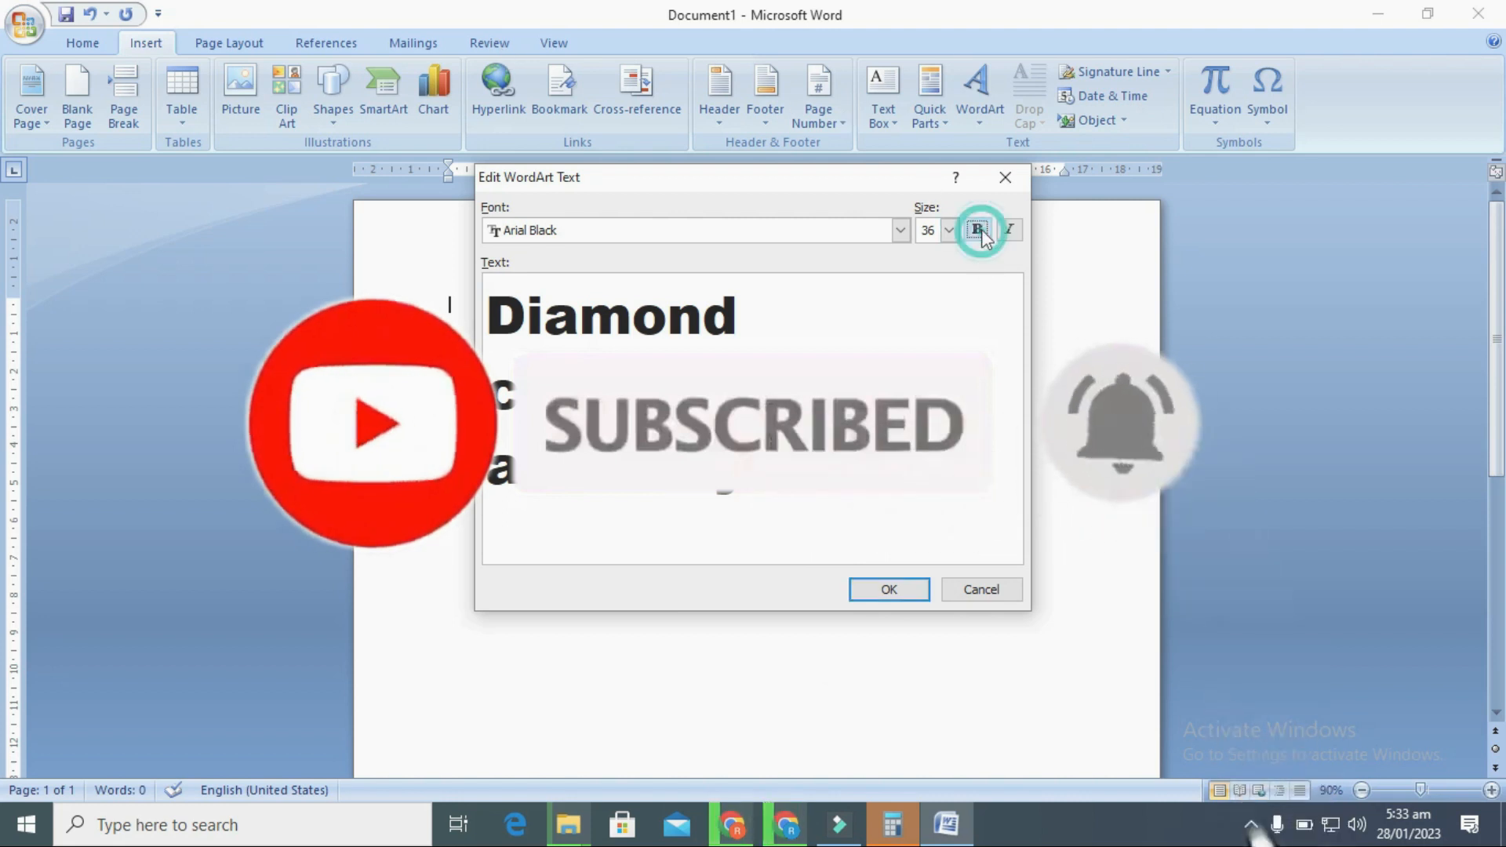
{"action": "left_click", "coordinate": [1009, 231]}
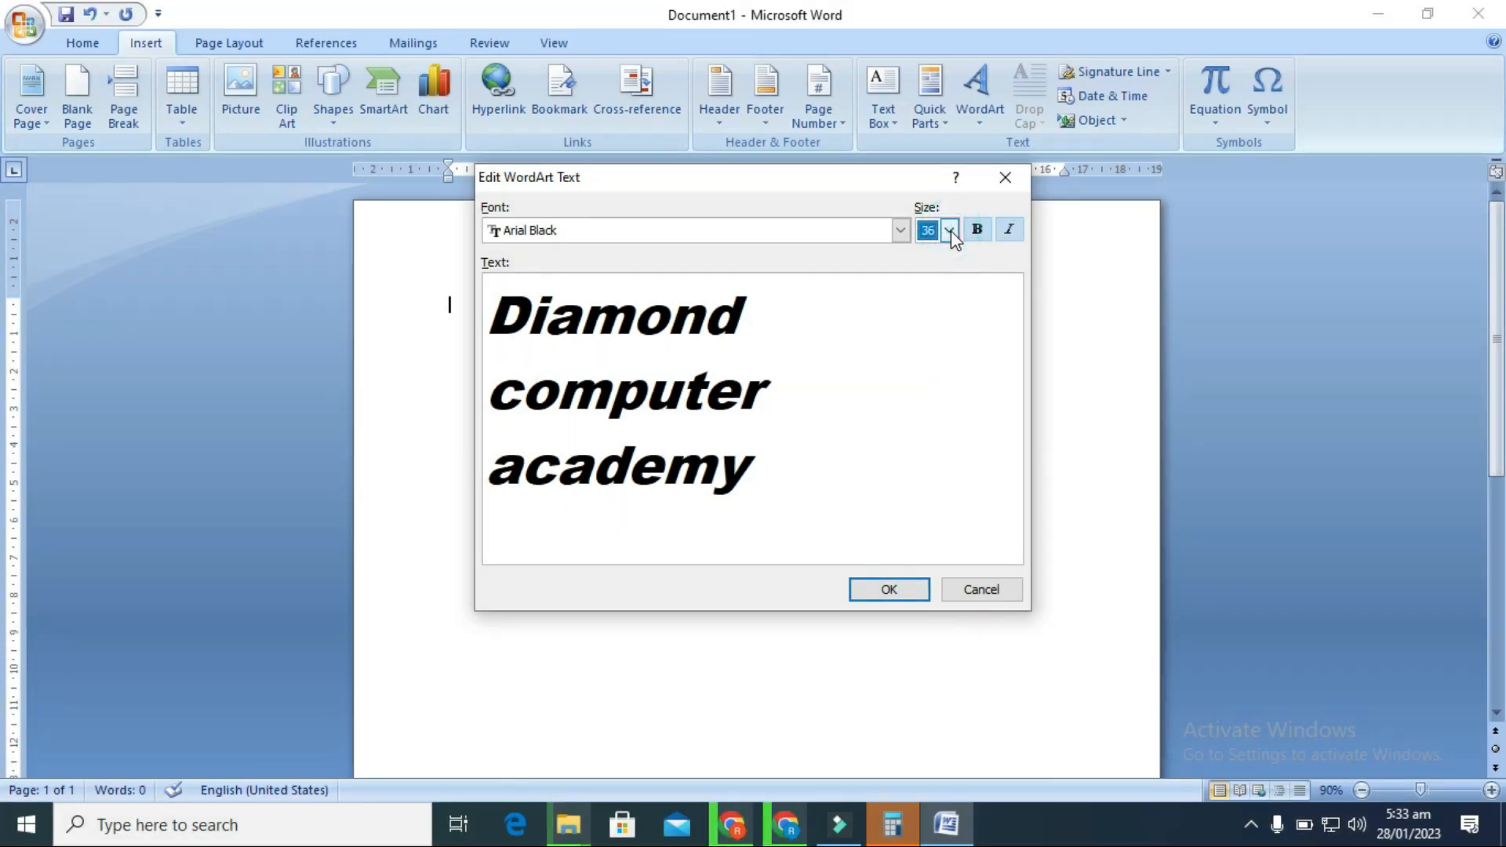
{"action": "left_click", "coordinate": [950, 230]}
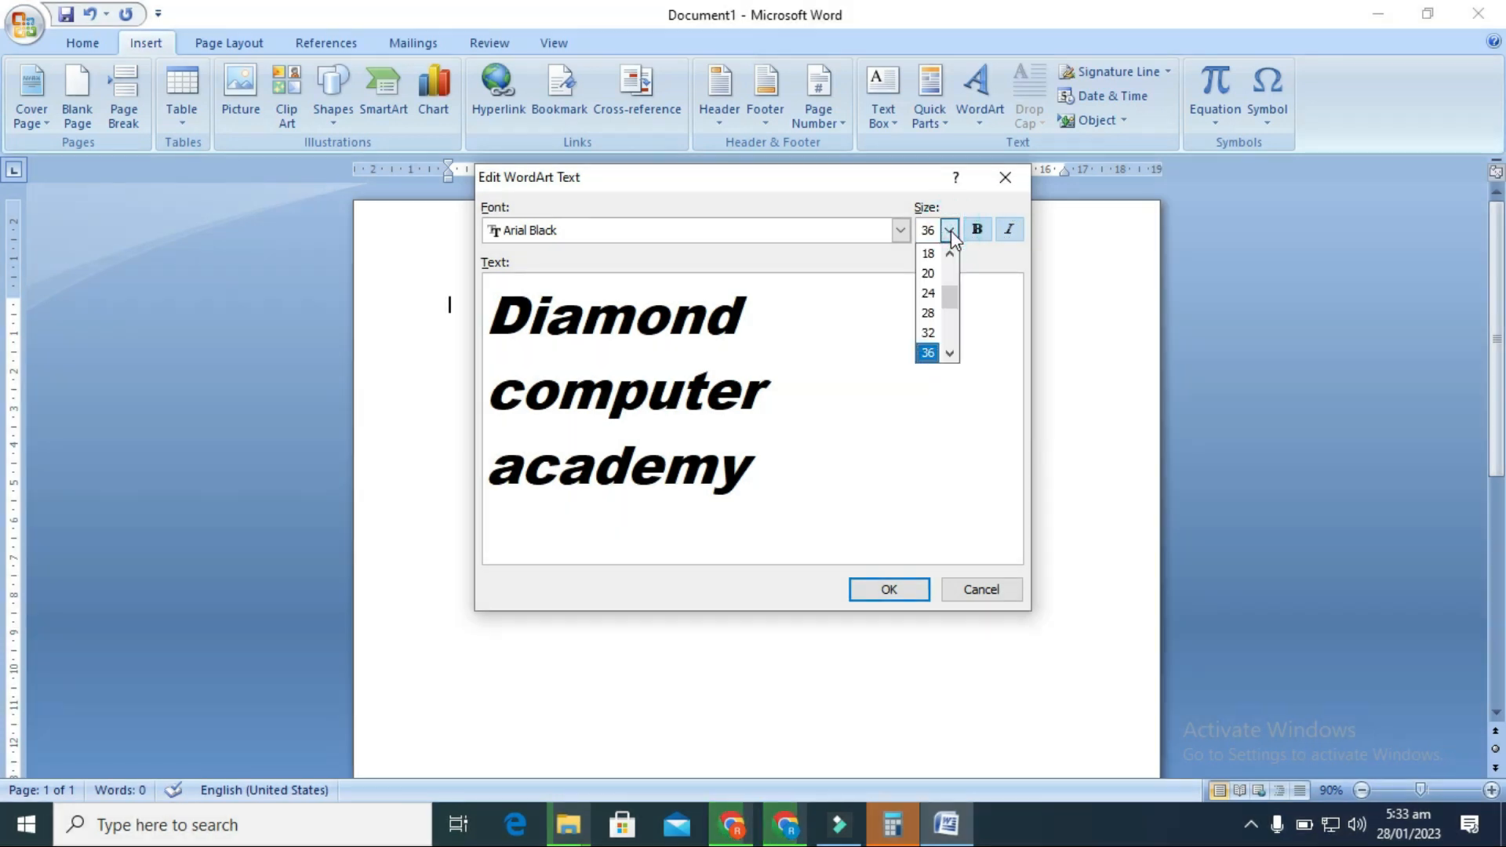
{"action": "left_click", "coordinate": [929, 334]}
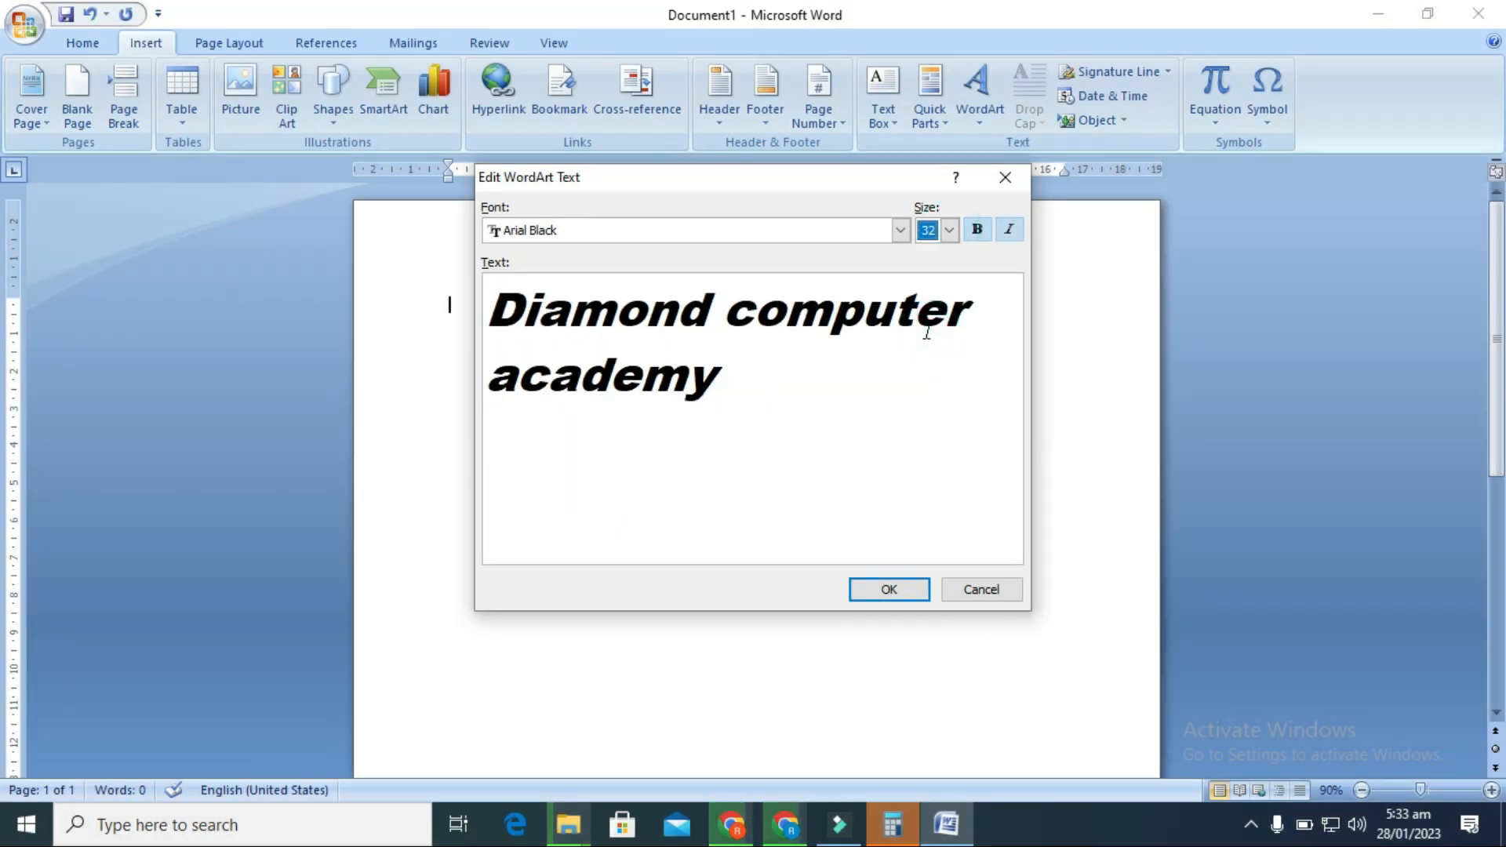
{"action": "left_click", "coordinate": [901, 231]}
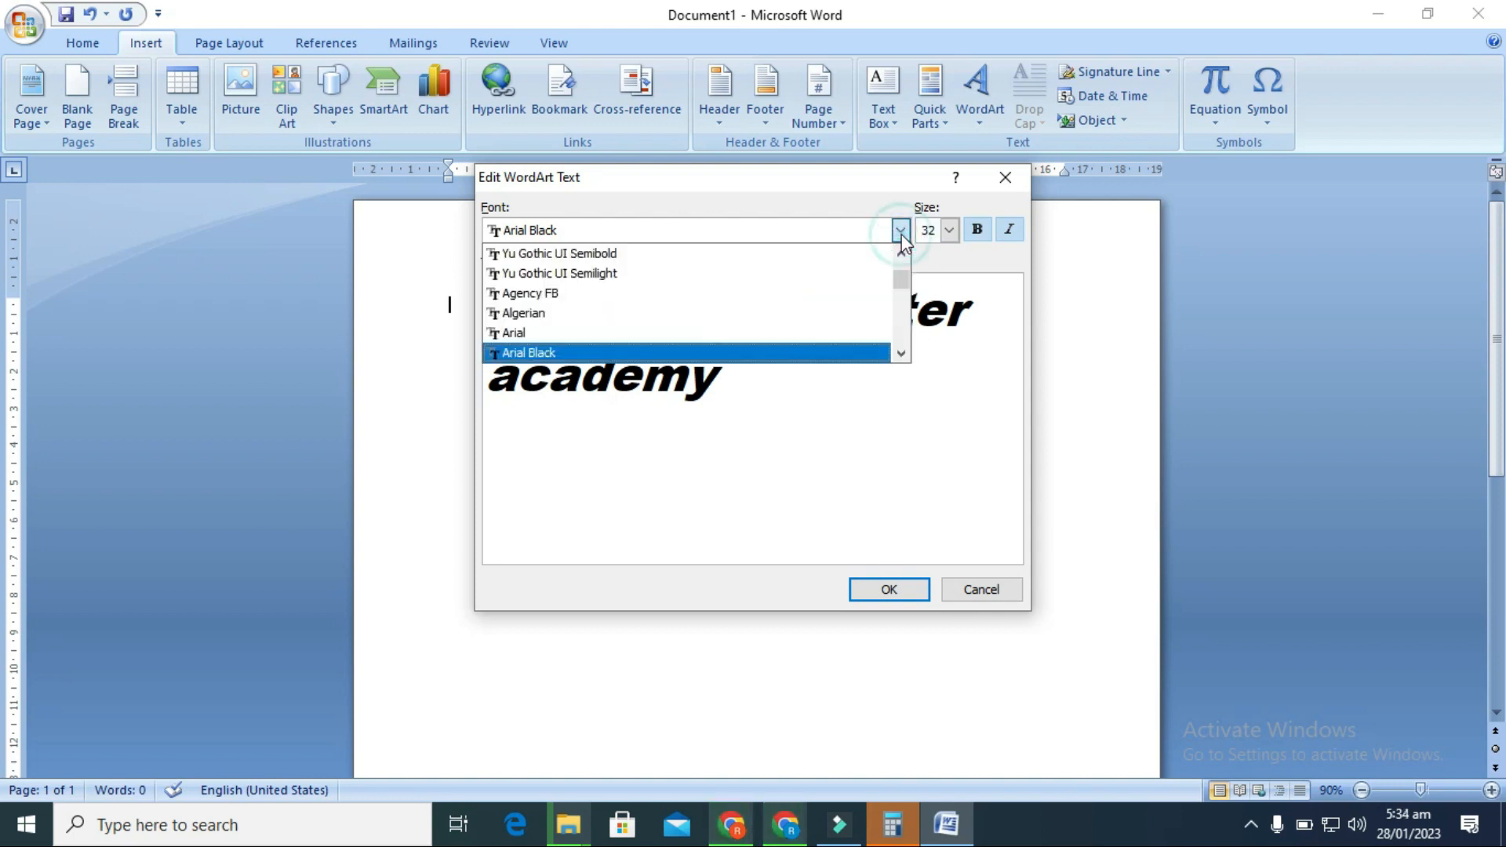
{"action": "left_click", "coordinate": [637, 258]}
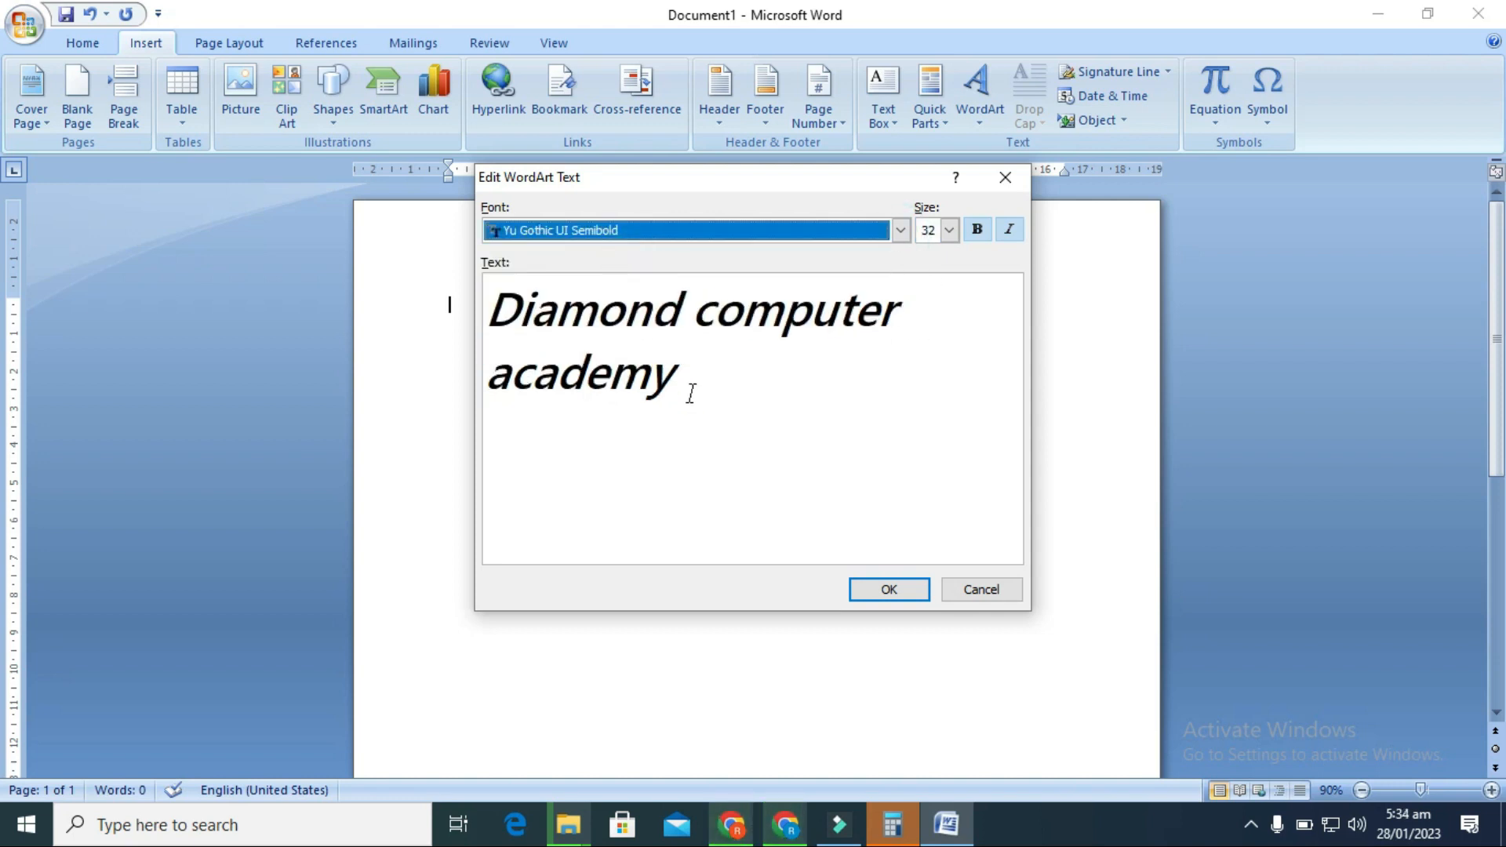
{"action": "left_click", "coordinate": [900, 596]}
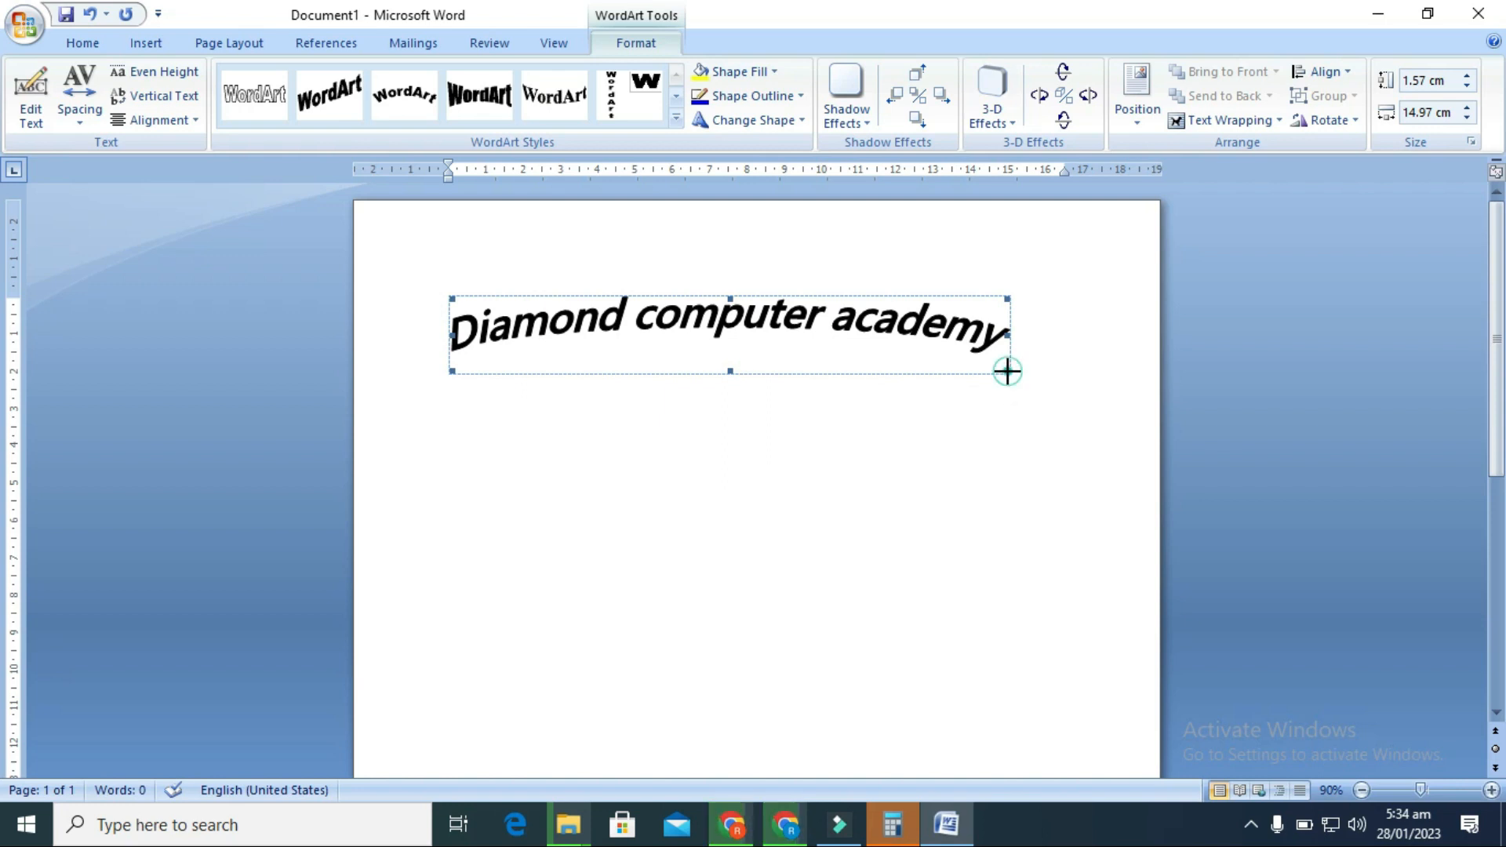
Resize the arched WordArt to about 7.4 cm high and 5.8 cm wide.
{"action": "left_click_drag", "start_coordinate": [963, 531], "coordinate": [788, 663]}
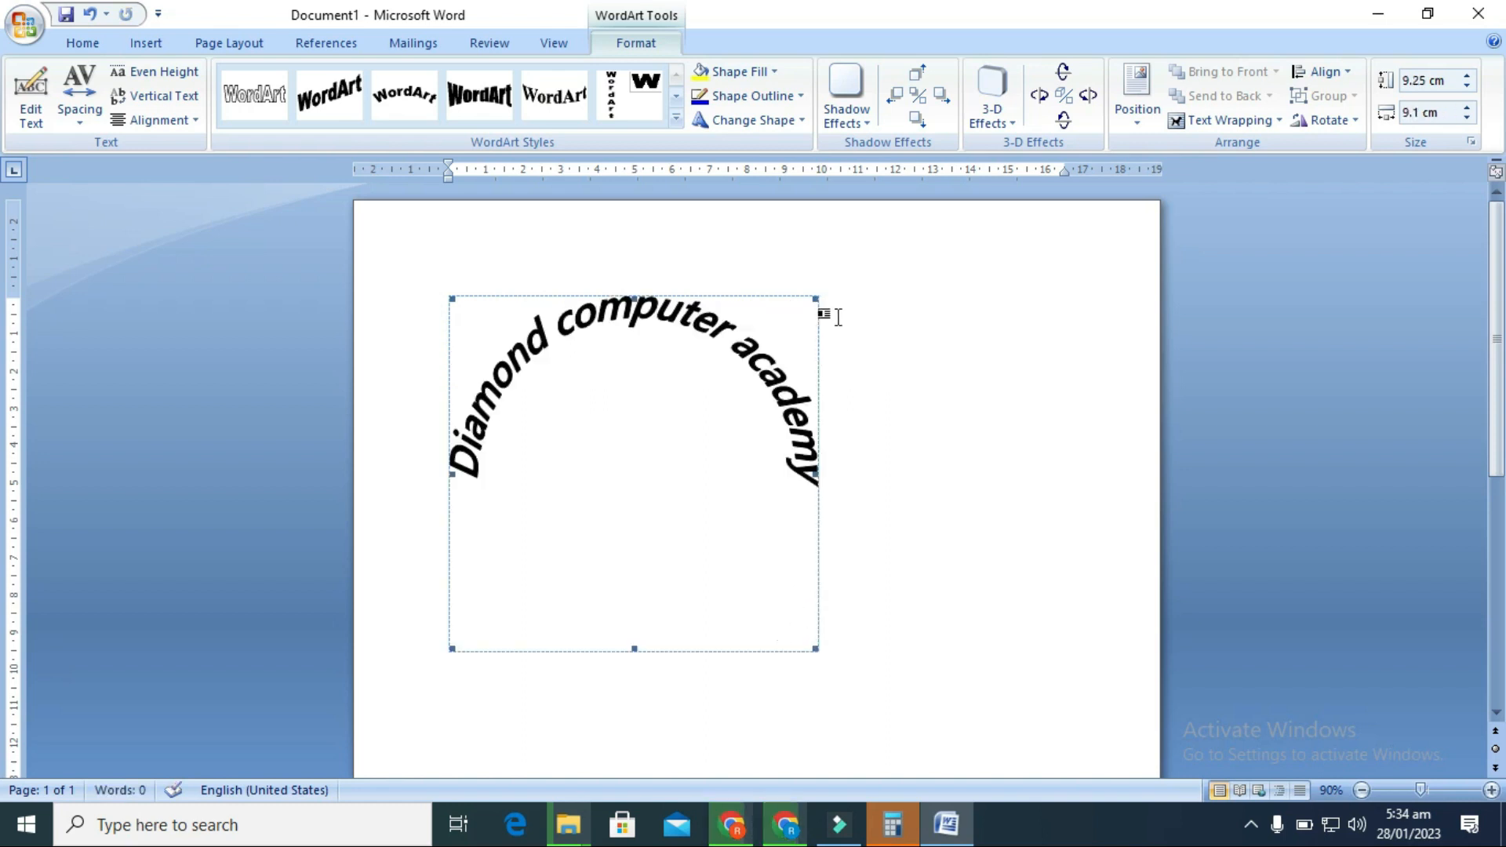
{"action": "left_click_drag", "start_coordinate": [815, 298], "coordinate": [981, 251]}
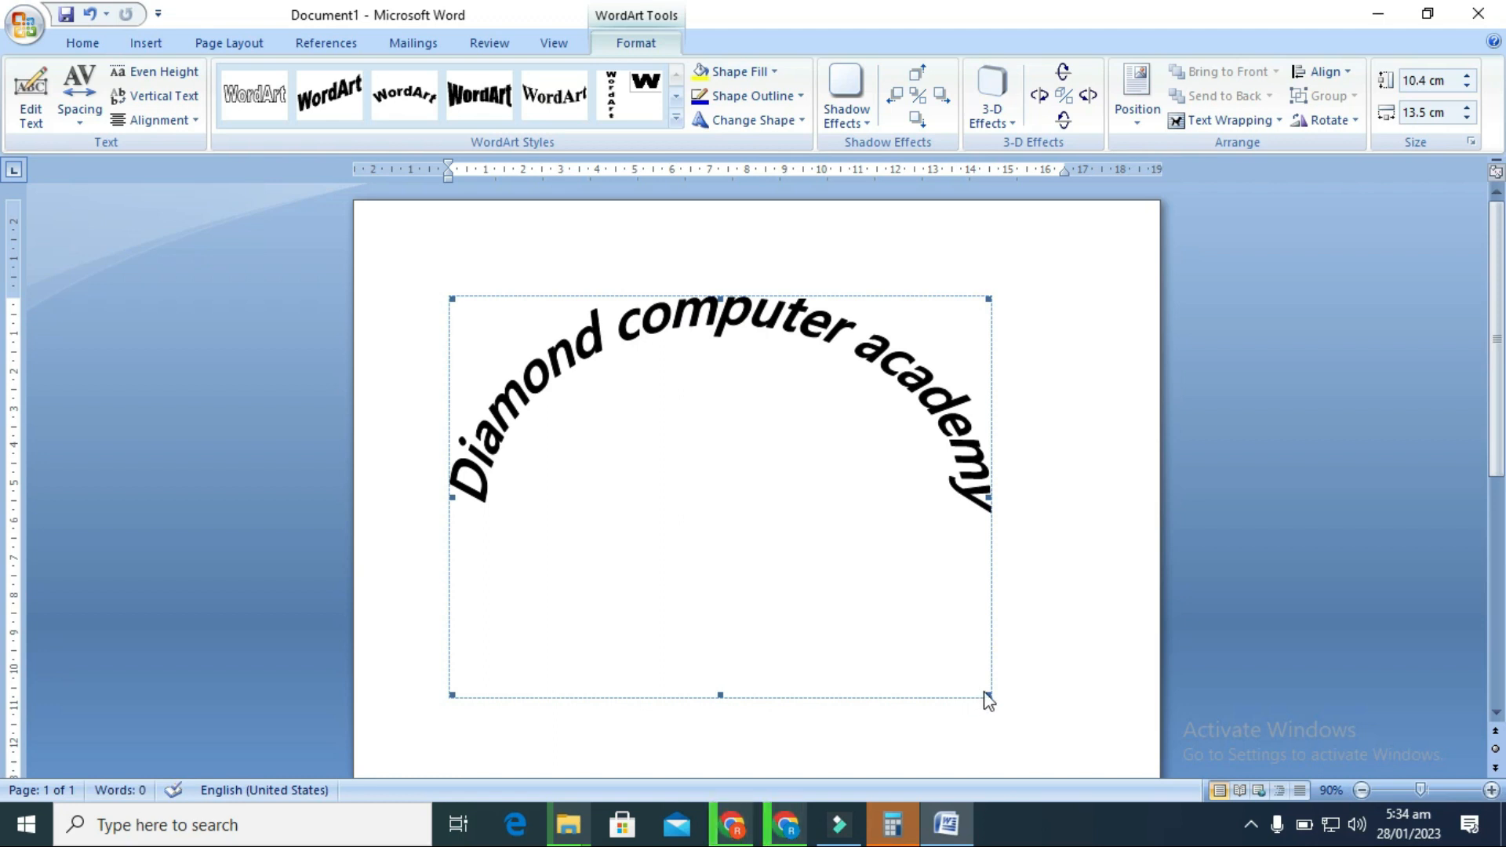
{"action": "left_click_drag", "start_coordinate": [984, 696], "coordinate": [691, 585]}
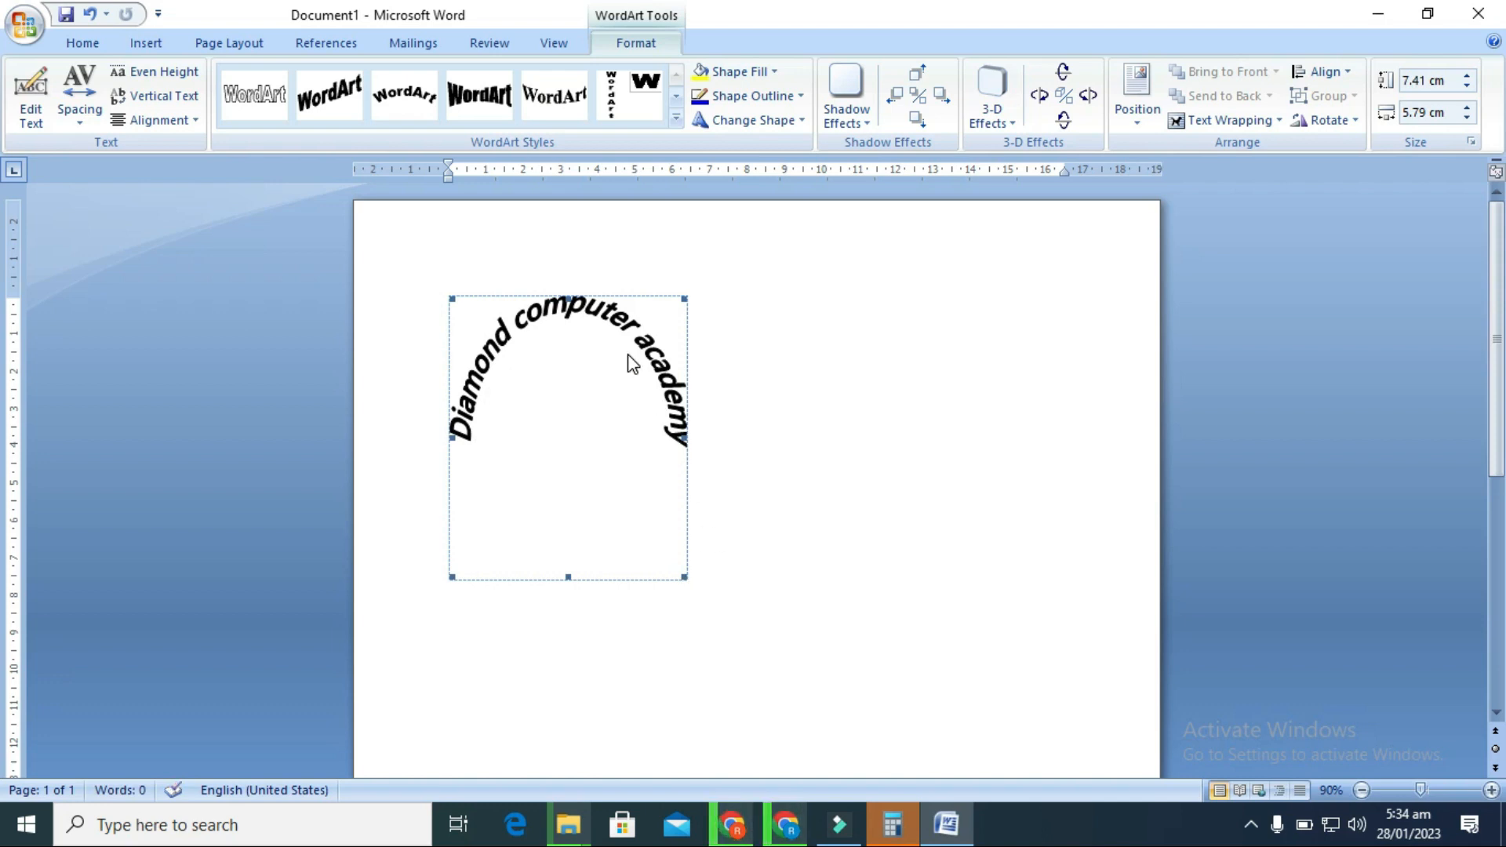
{"action": "left_click", "coordinate": [654, 365]}
{"action": "left_click", "coordinate": [684, 579]}
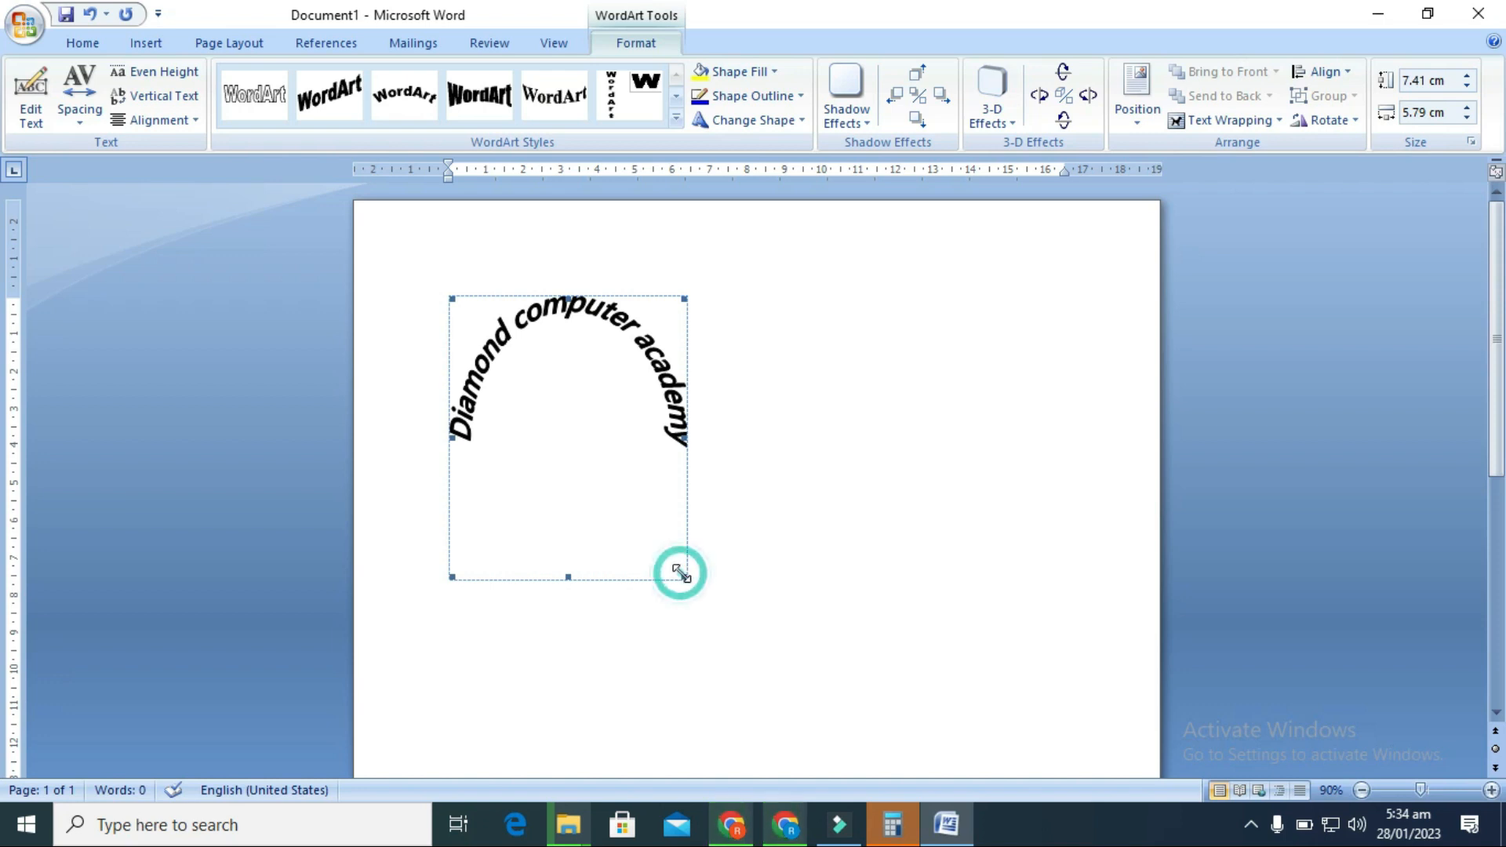
{"action": "left_click", "coordinate": [632, 336]}
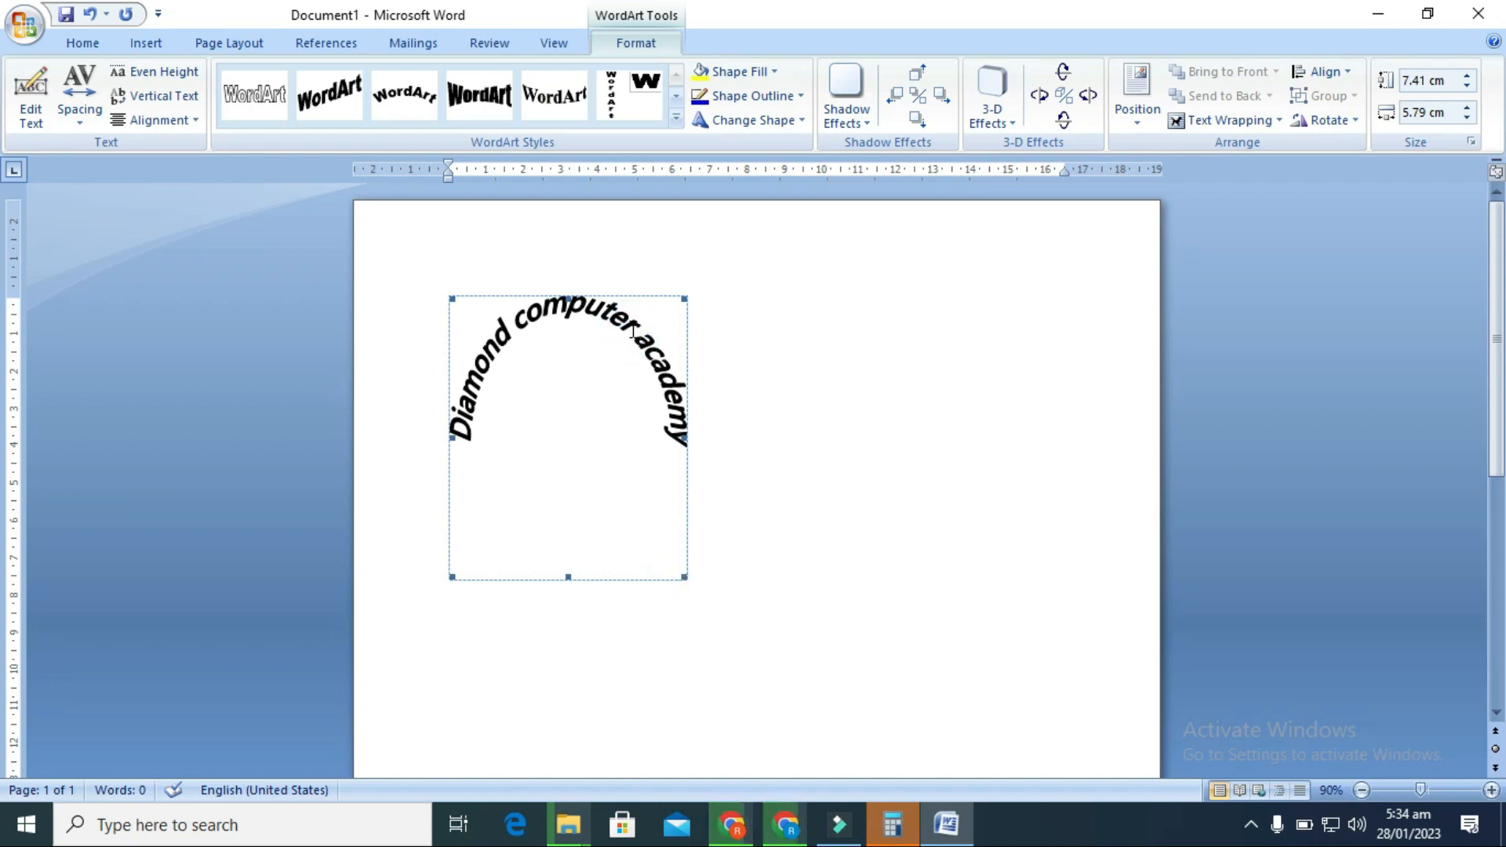
Shrink the arched WordArt to about 5.6 cm high and 5.3 cm wide.
{"action": "left_click", "coordinate": [689, 575]}
{"action": "left_click", "coordinate": [656, 367]}
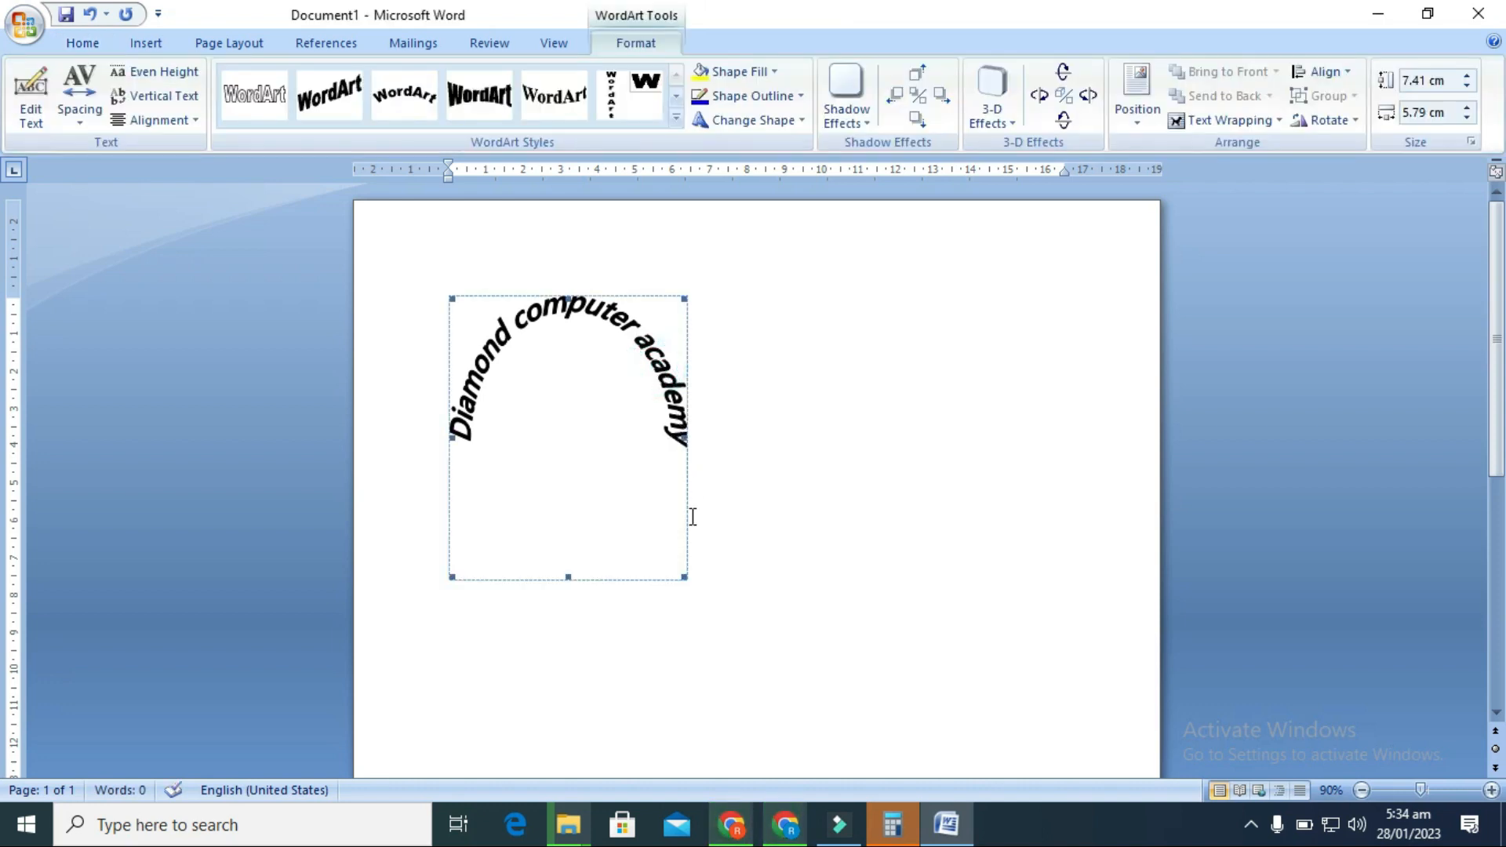
{"action": "left_click_drag", "start_coordinate": [682, 575], "coordinate": [662, 507]}
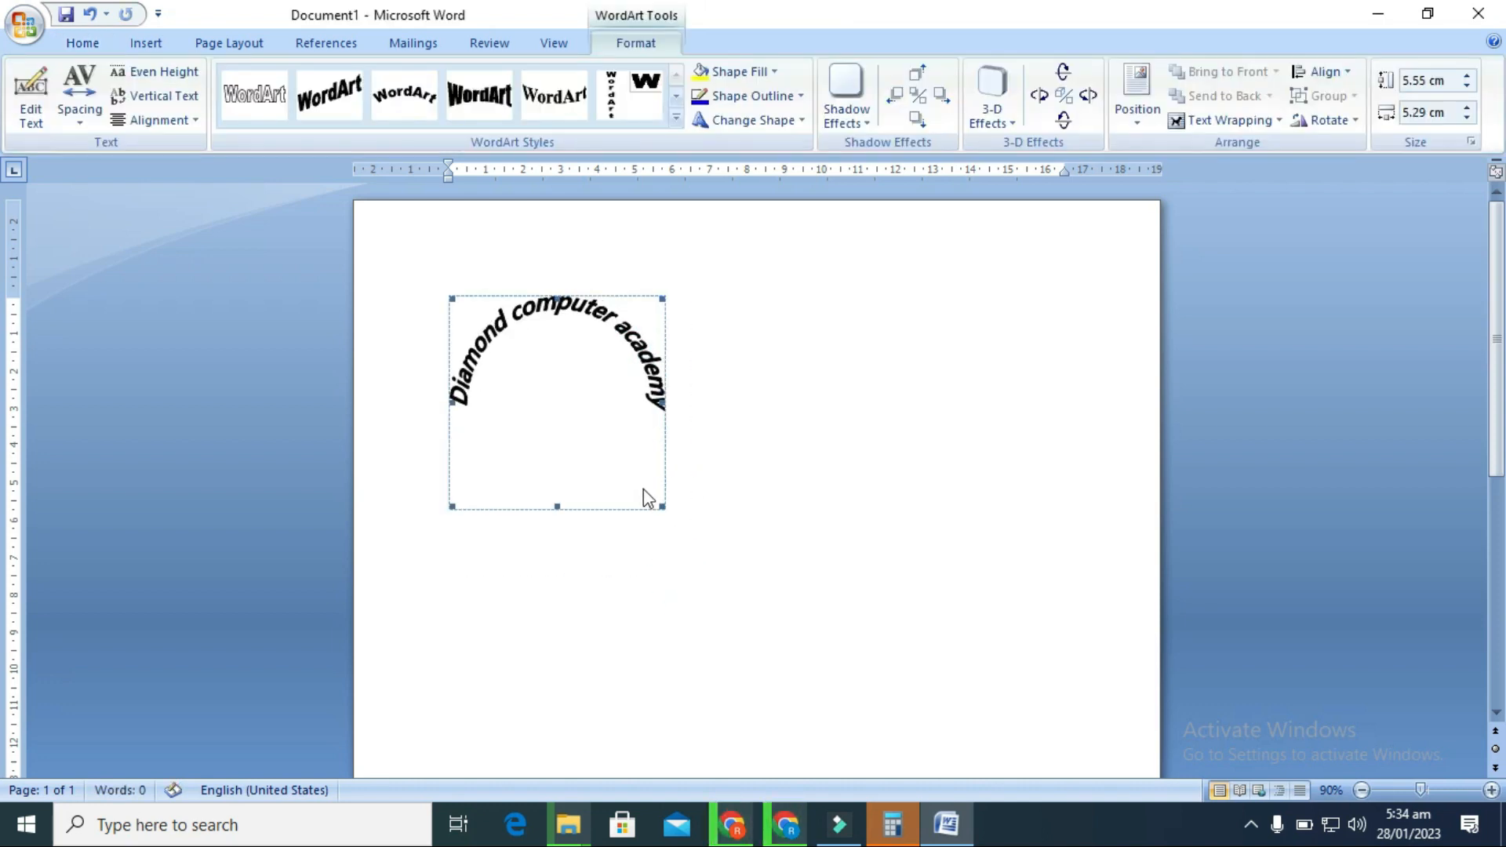
Preview other WordArt styles and the shape fill colours and gradient options on the arched WordArt without applying any.
{"action": "left_click", "coordinate": [259, 103]}
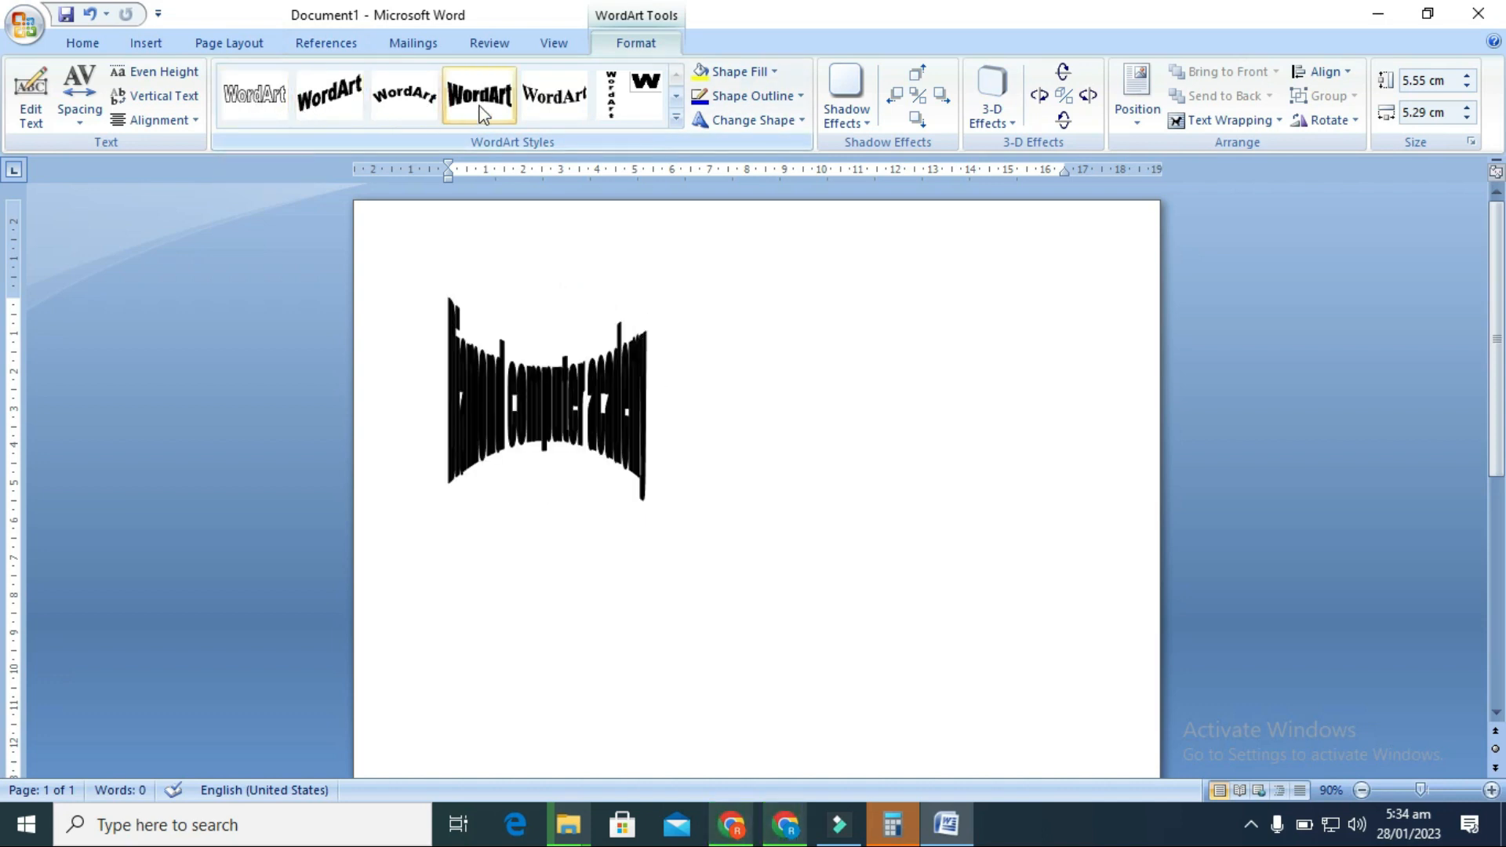
{"action": "left_click", "coordinate": [775, 72]}
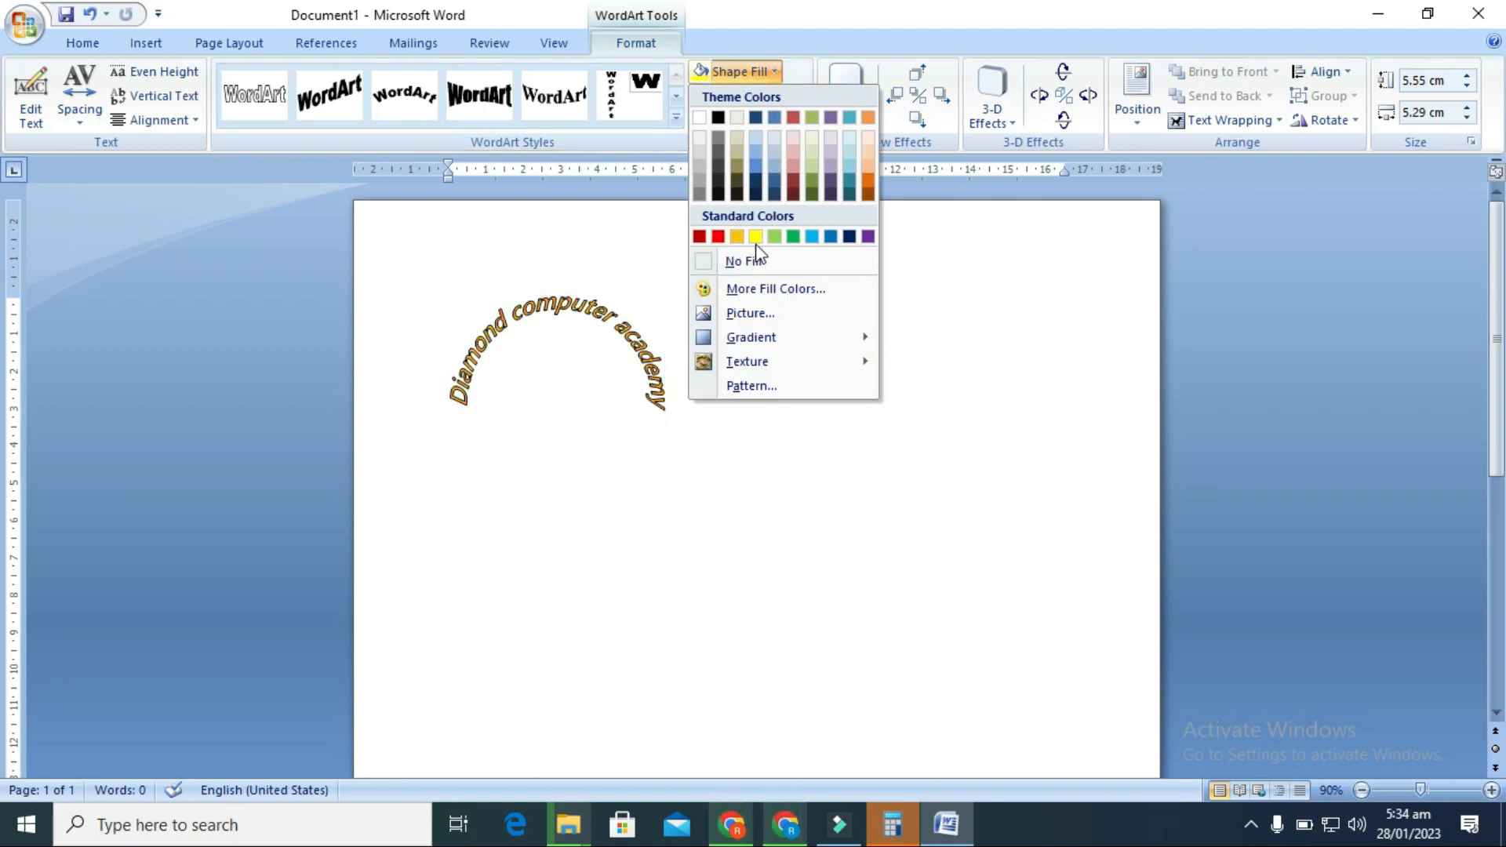
{"action": "mouse_move", "coordinate": [839, 348]}
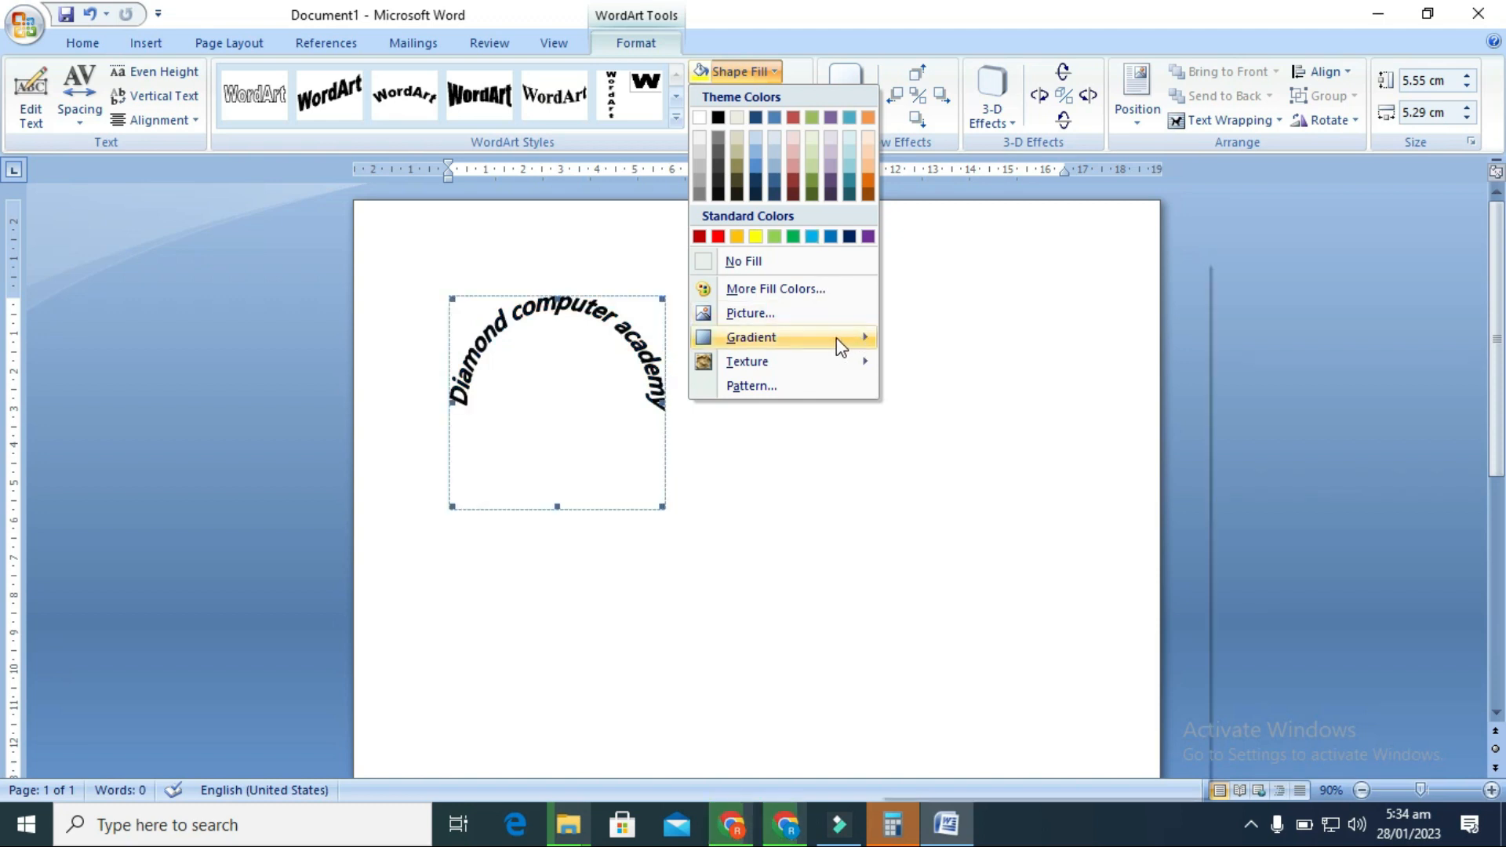
{"action": "left_click", "coordinate": [861, 336]}
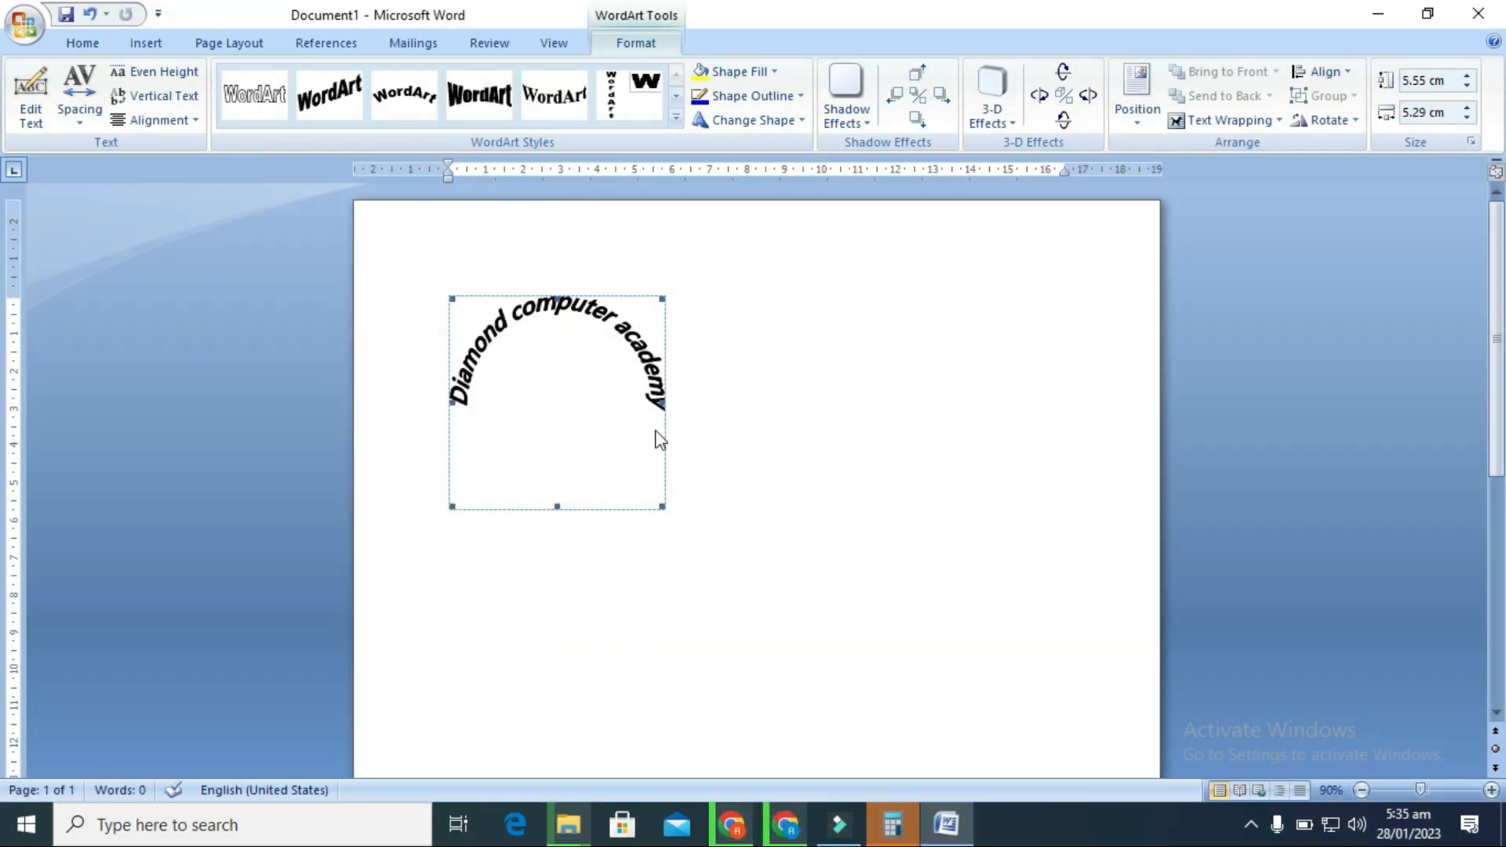
Delete the arched WordArt and fill the empty page with sample paragraphs using =rand().
{"action": "key", "text": "Delete"}
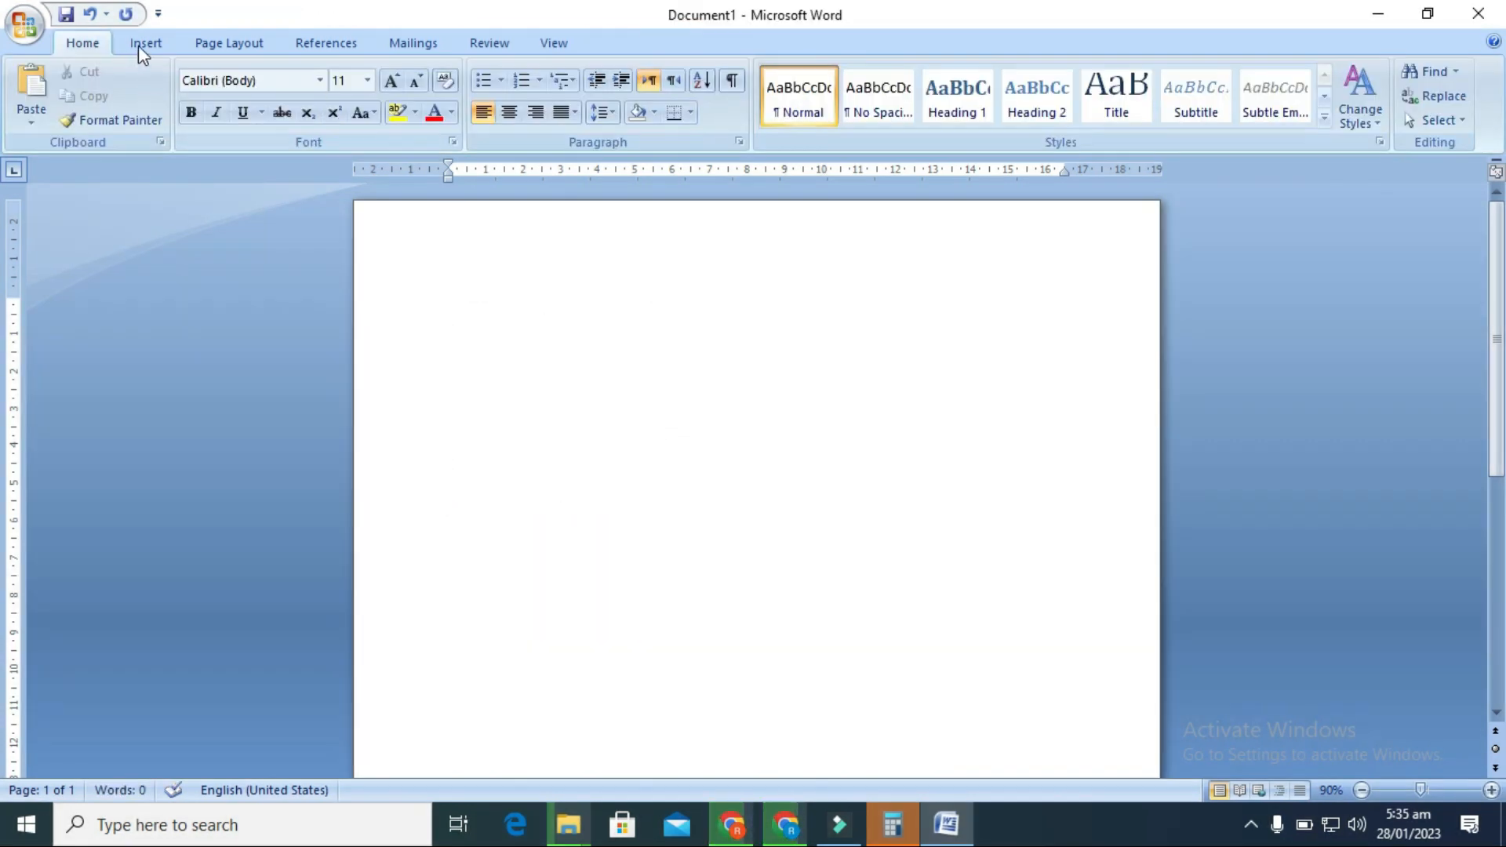
{"action": "left_click", "coordinate": [147, 43]}
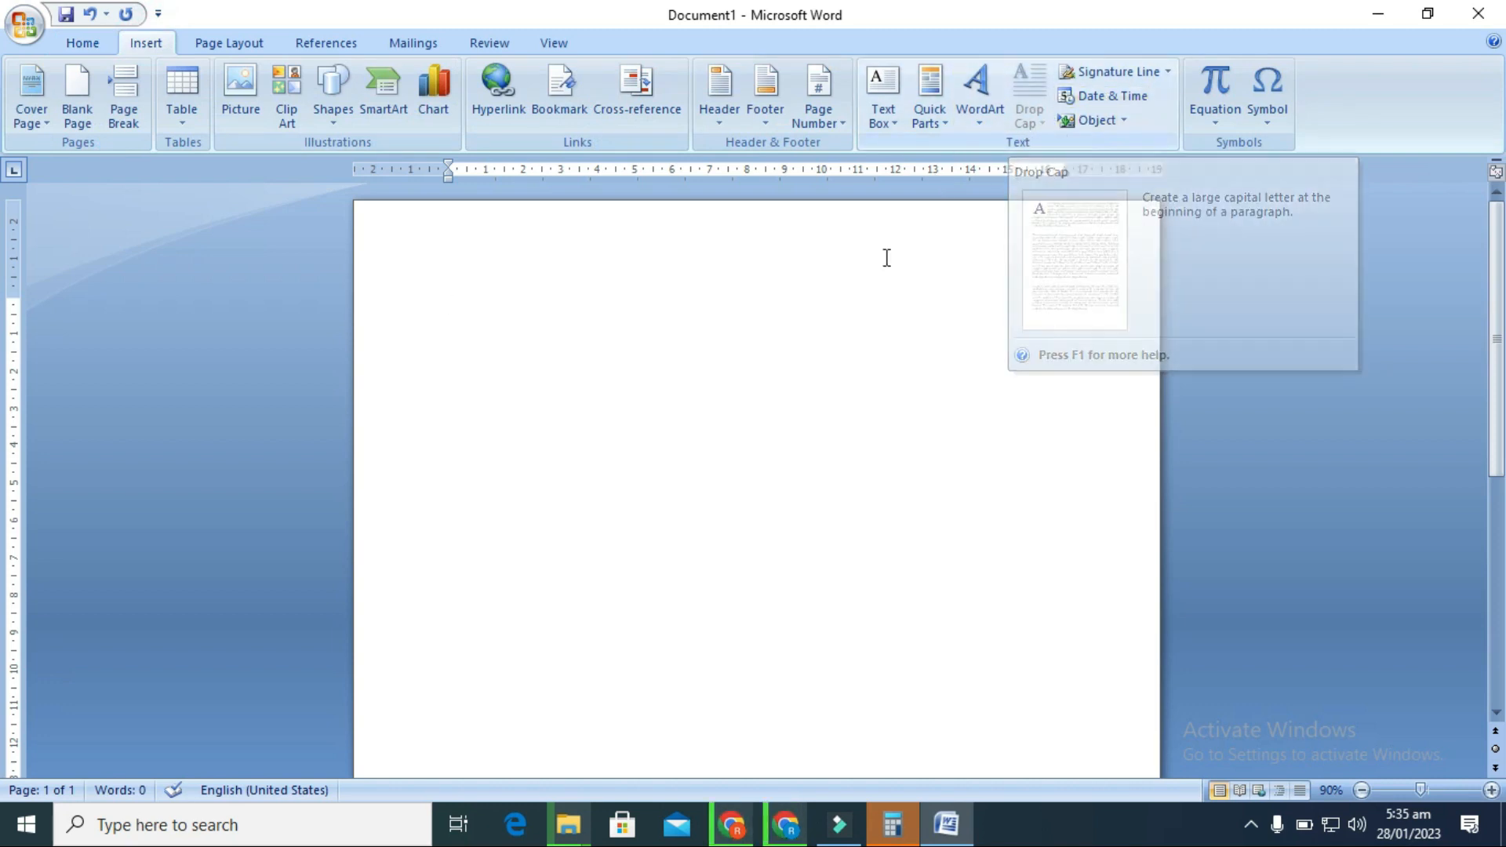
{"action": "type", "text": "="}
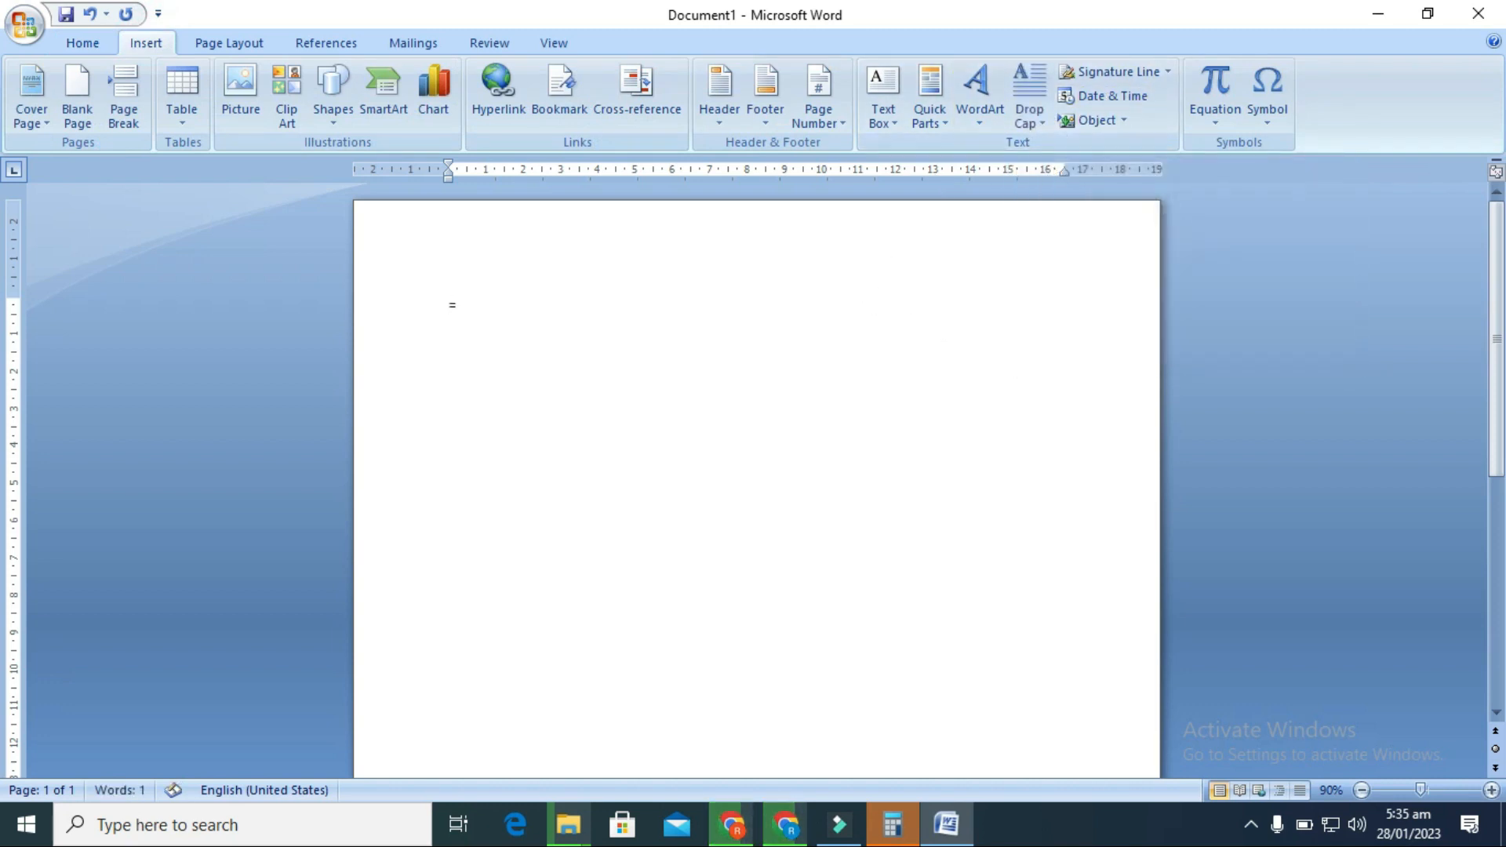
{"action": "type", "text": "rand"}
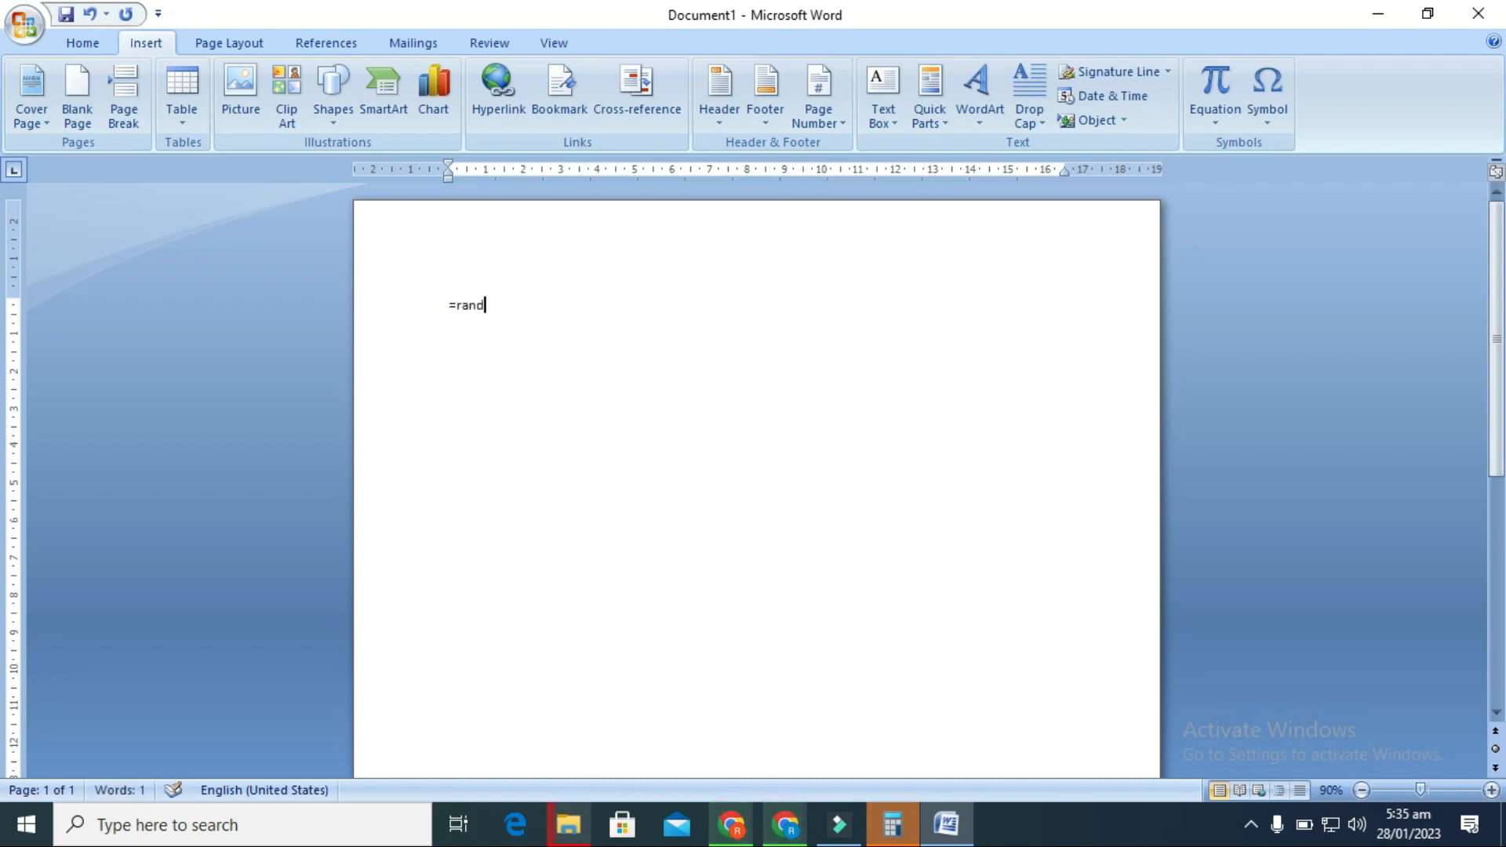
{"action": "type", "text": "()"}
{"action": "key", "text": "Return"}
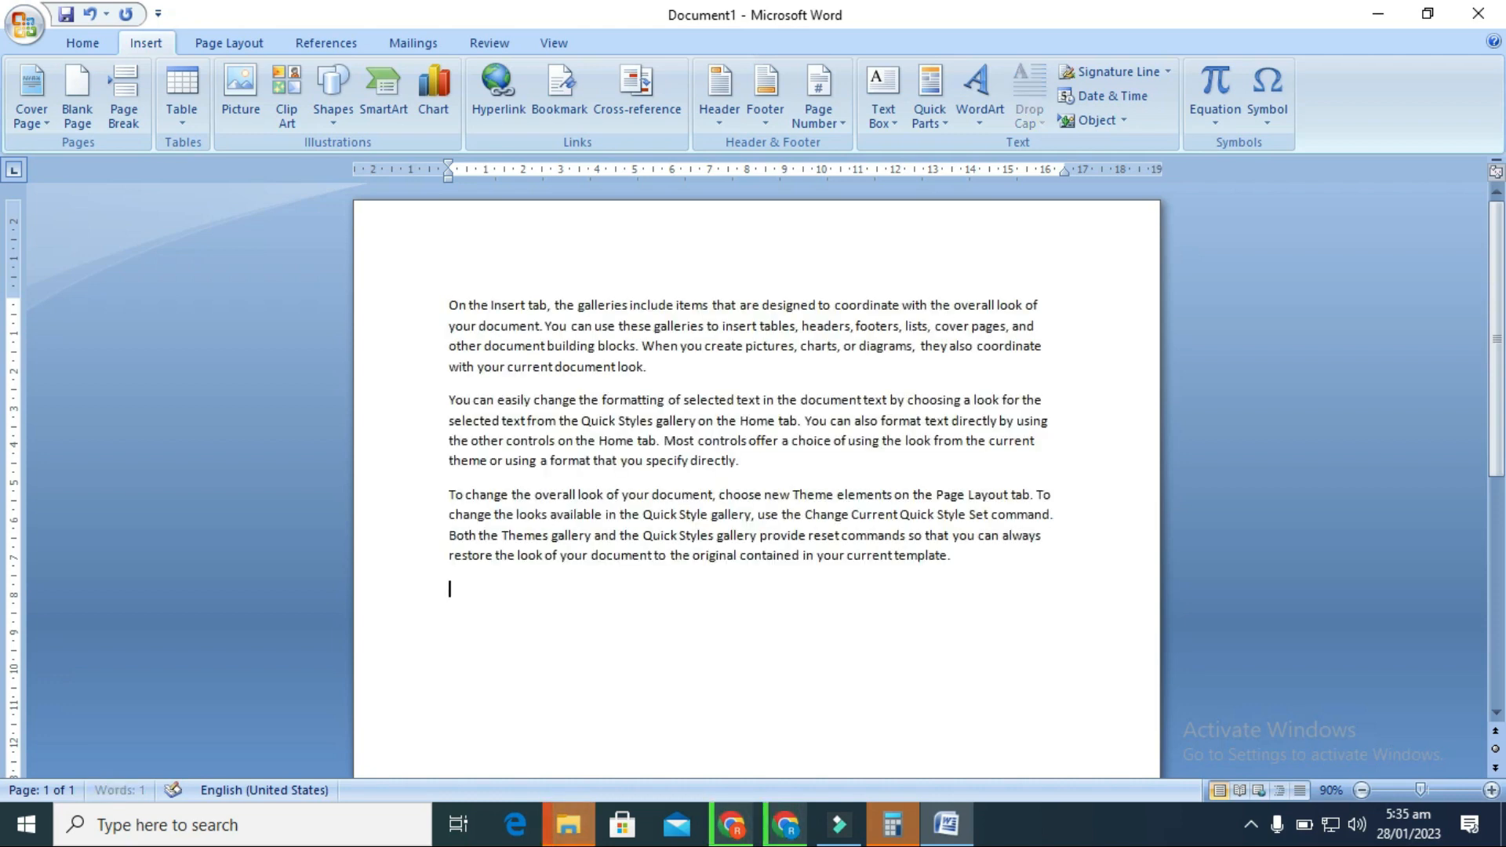
Preview the Dropped and In margin drop cap styles on the first paragraph without applying either.
{"action": "left_click", "coordinate": [447, 309]}
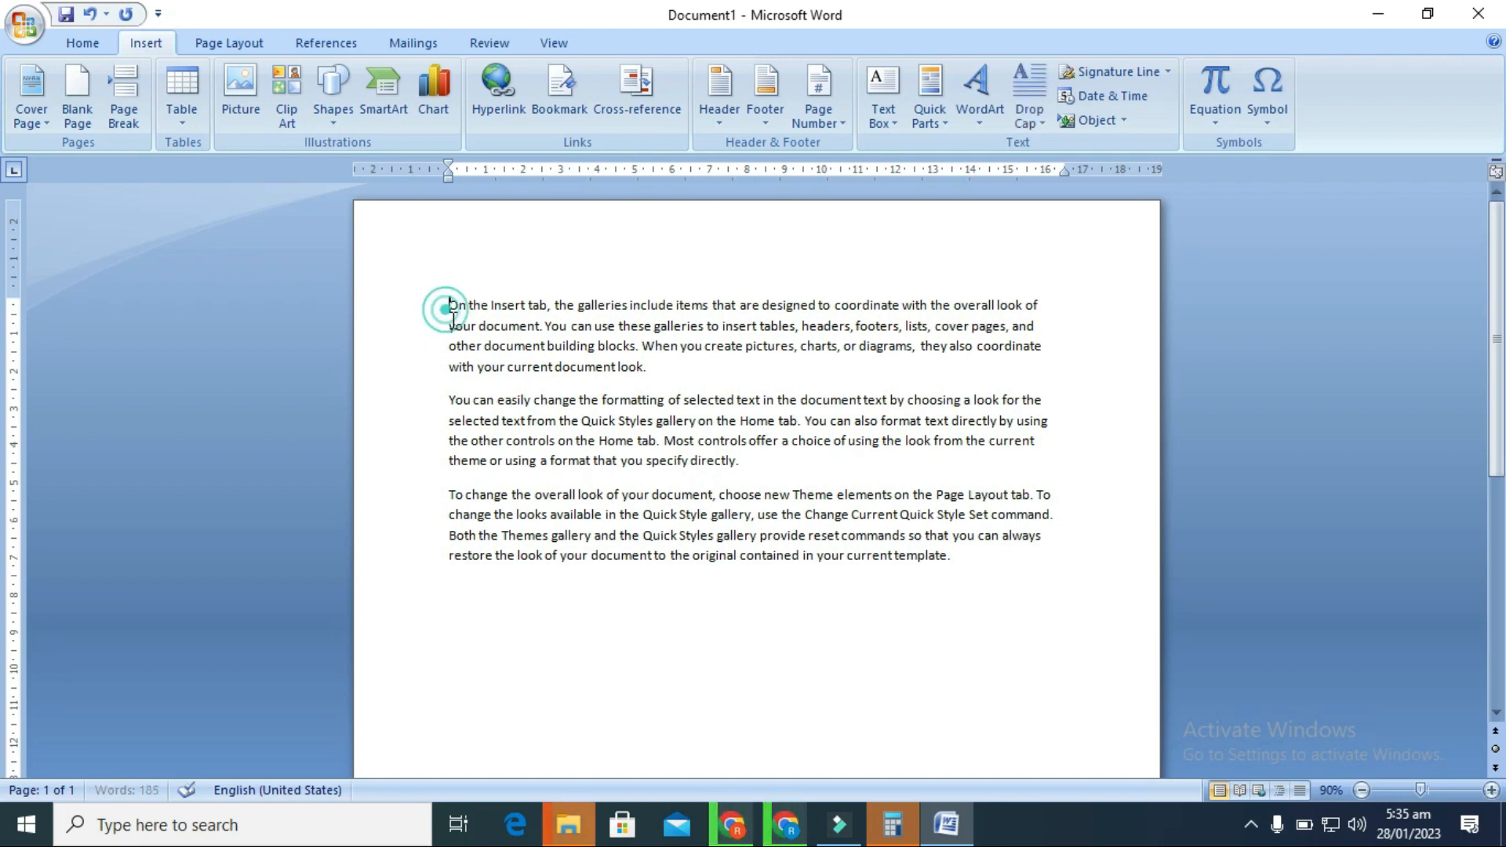
{"action": "left_click", "coordinate": [987, 110]}
{"action": "left_click", "coordinate": [843, 223]}
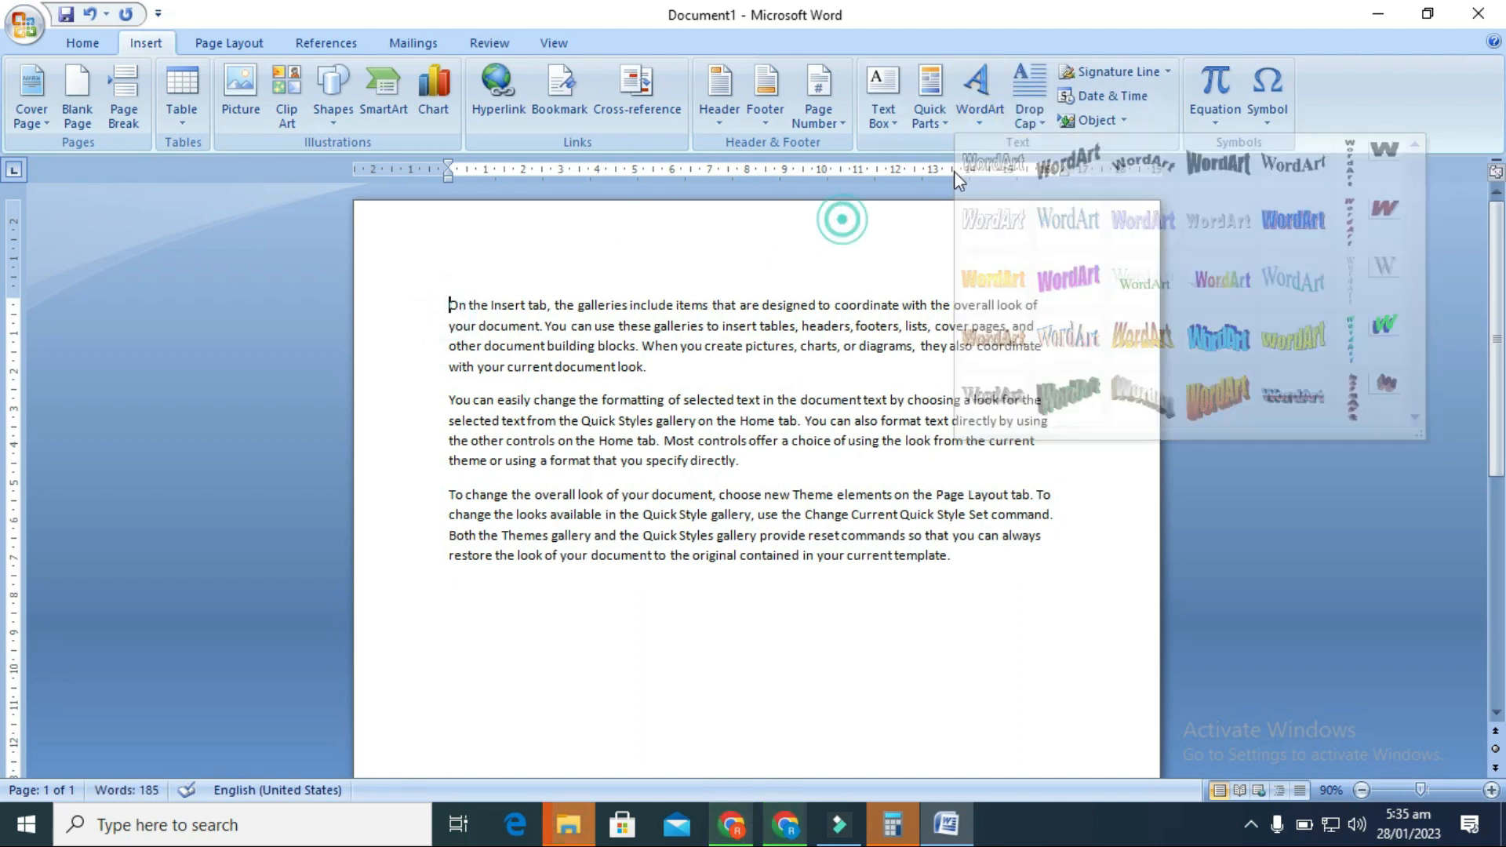
{"action": "left_click", "coordinate": [1034, 122]}
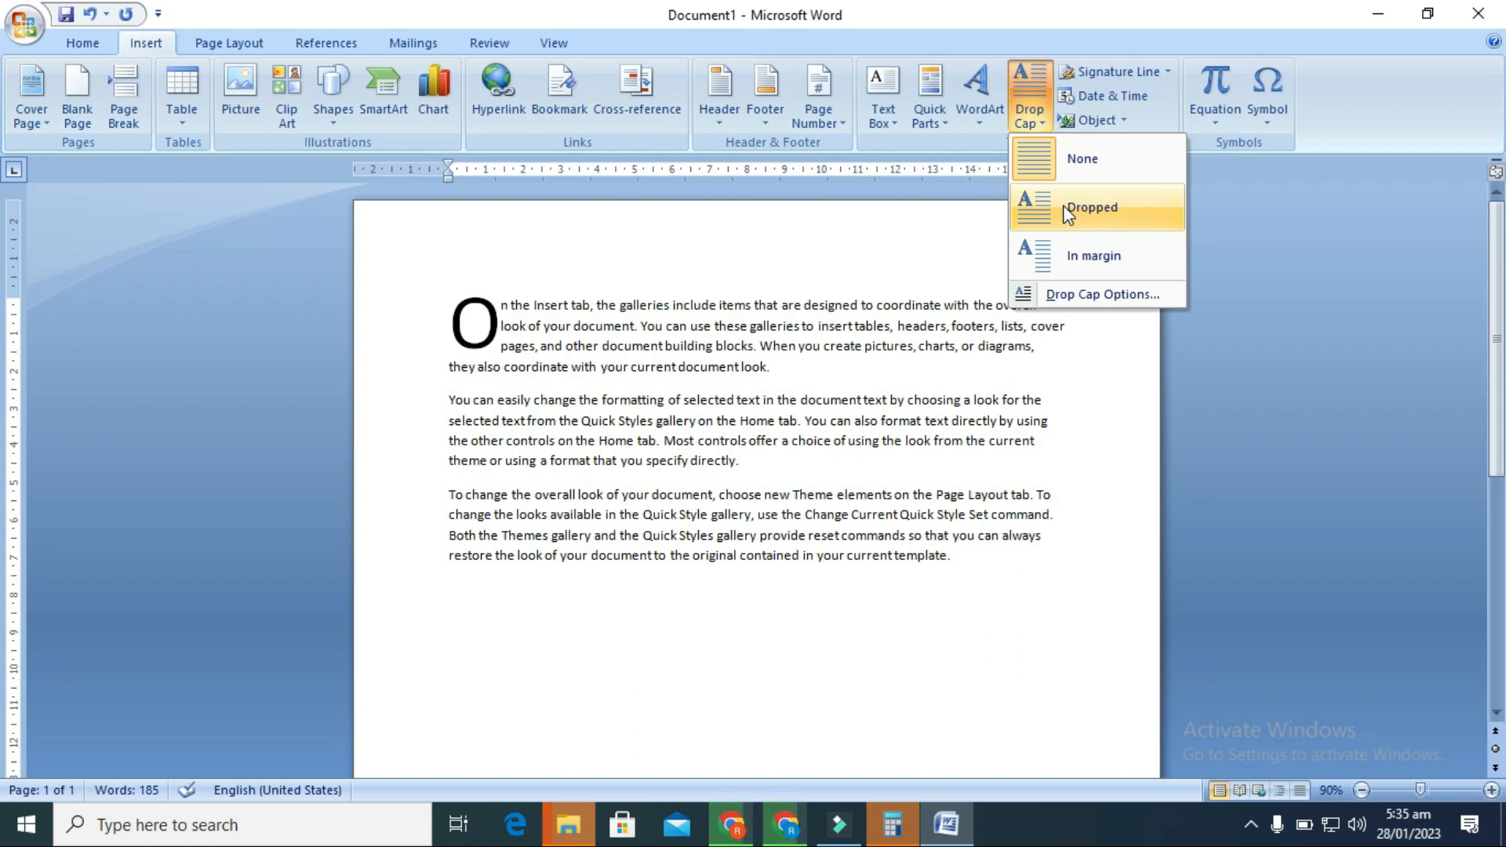
{"action": "left_click", "coordinate": [870, 243]}
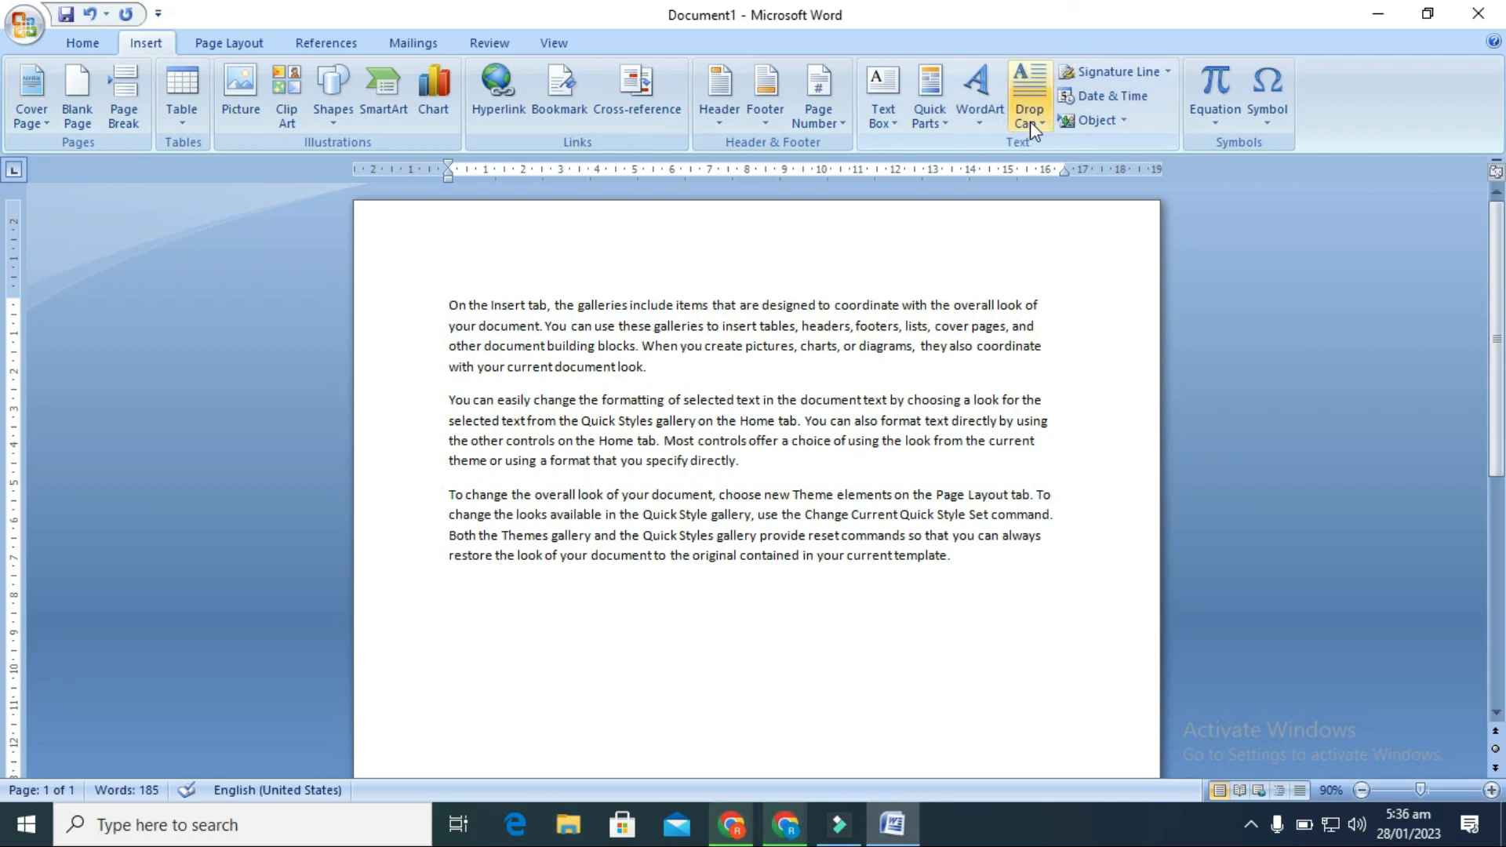
{"action": "left_click", "coordinate": [1040, 119]}
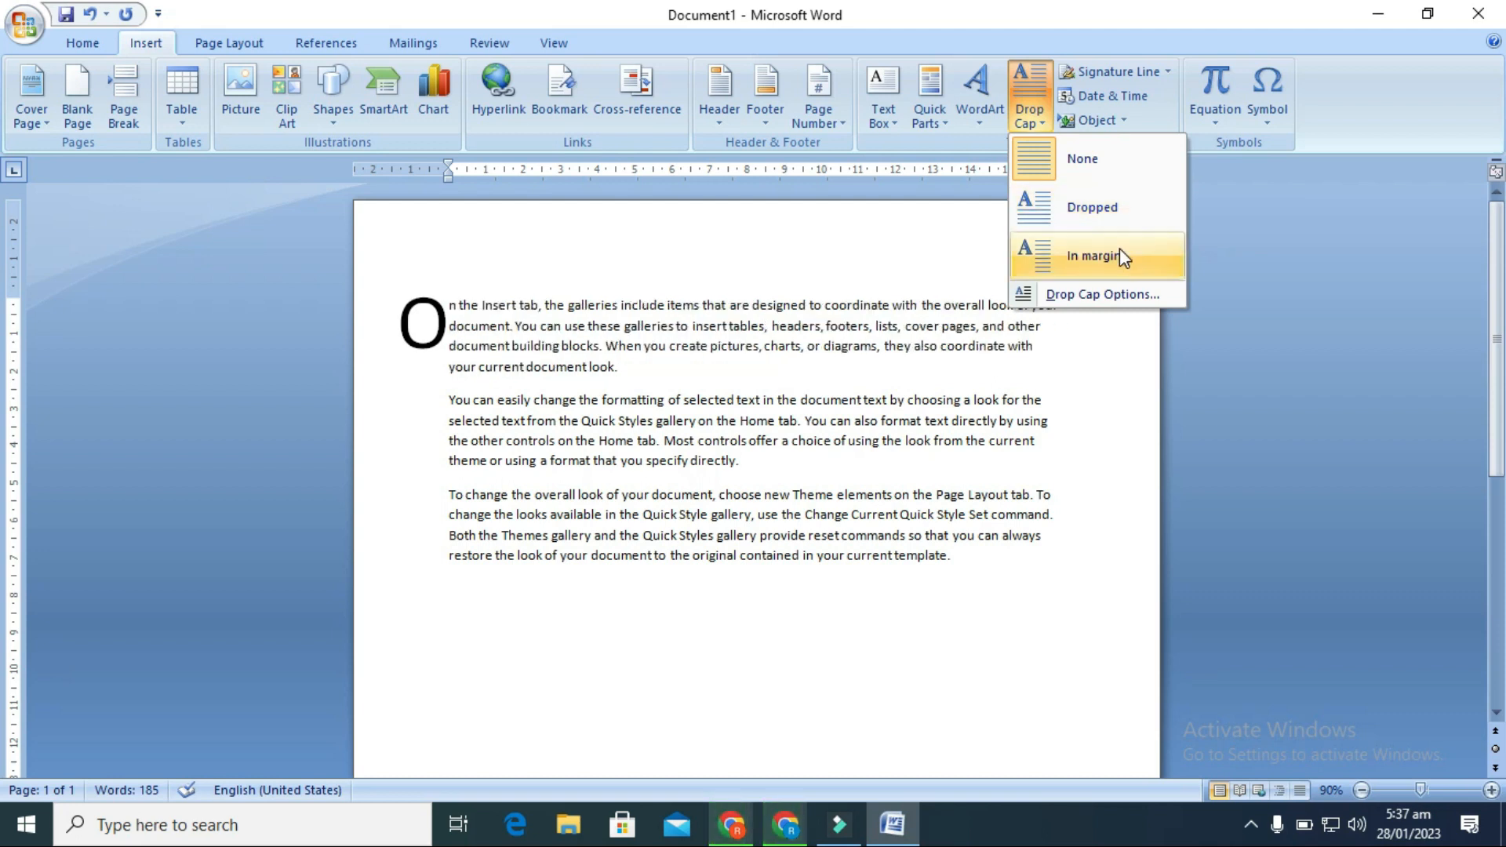
{"action": "left_click", "coordinate": [954, 229]}
Select all the sample paragraphs and delete them from the document.
{"action": "left_click_drag", "start_coordinate": [448, 292], "coordinate": [787, 529]}
{"action": "key", "text": "ctrl+a"}
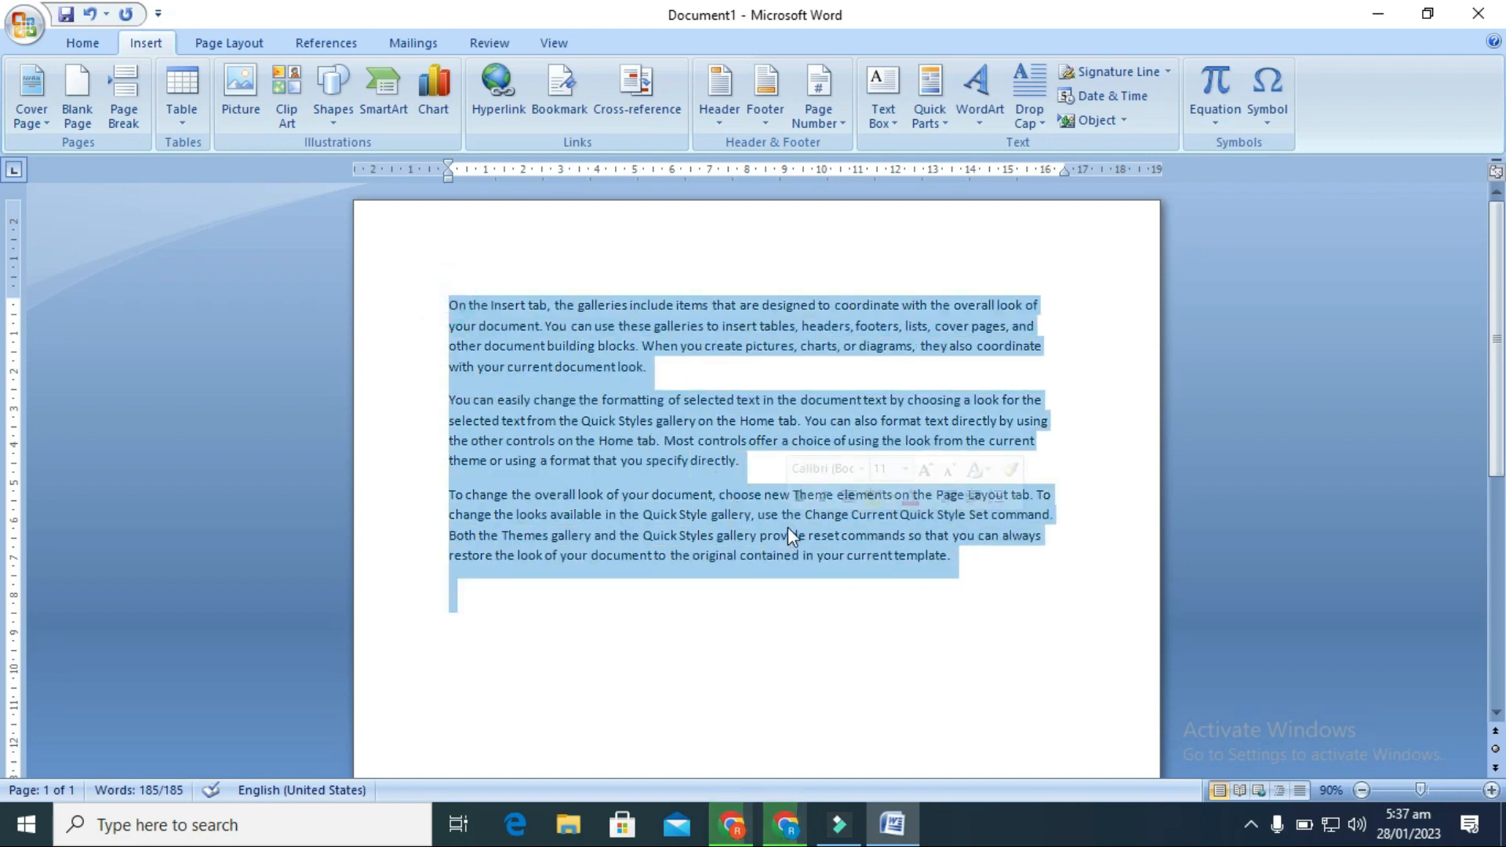
{"action": "key", "text": "Delete"}
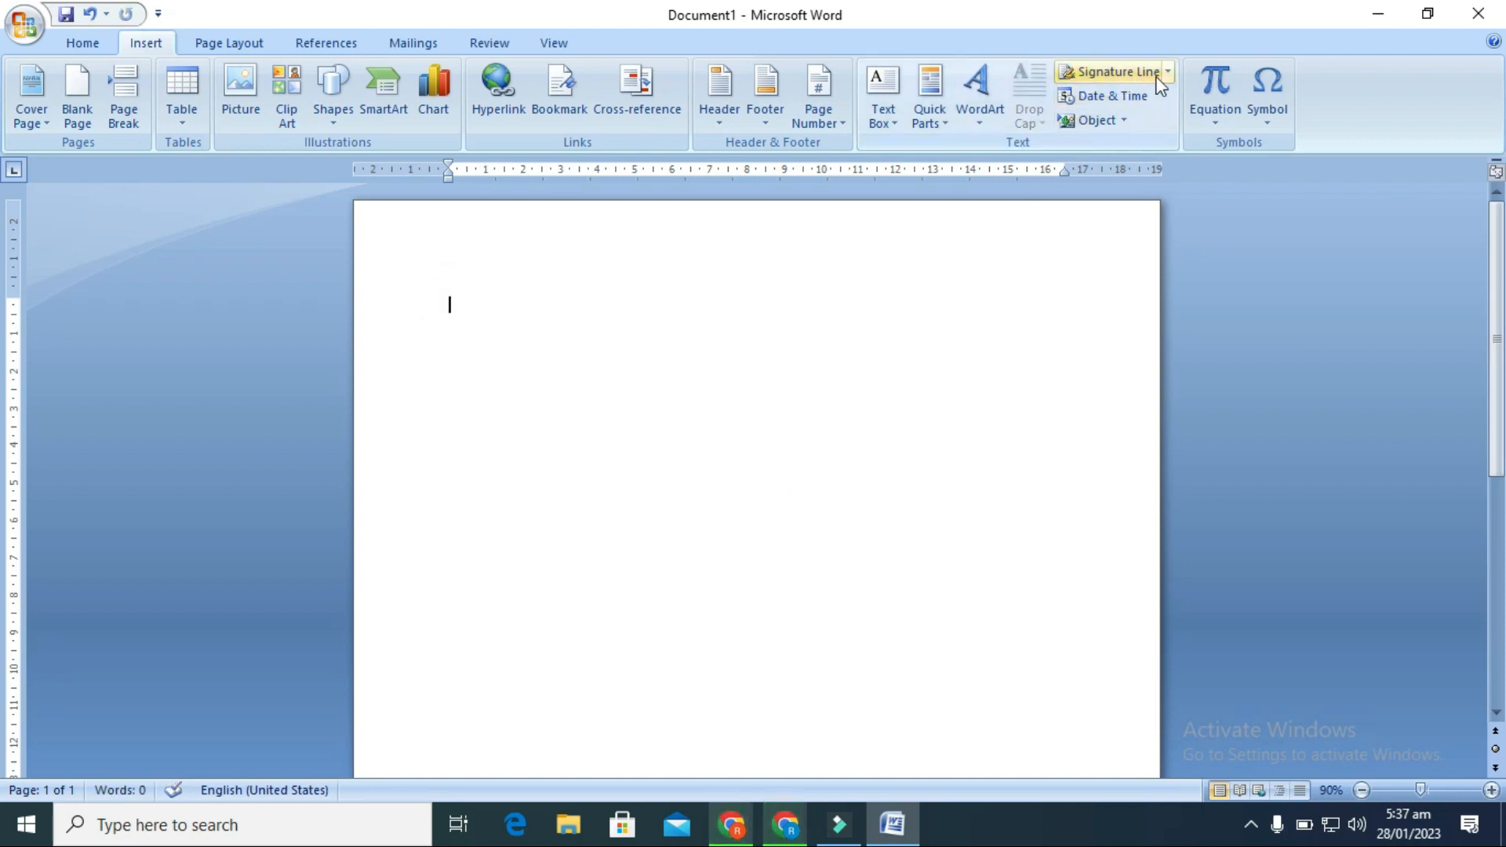
Look at the available signature line options without inserting a signature line.
{"action": "left_click", "coordinate": [1169, 72]}
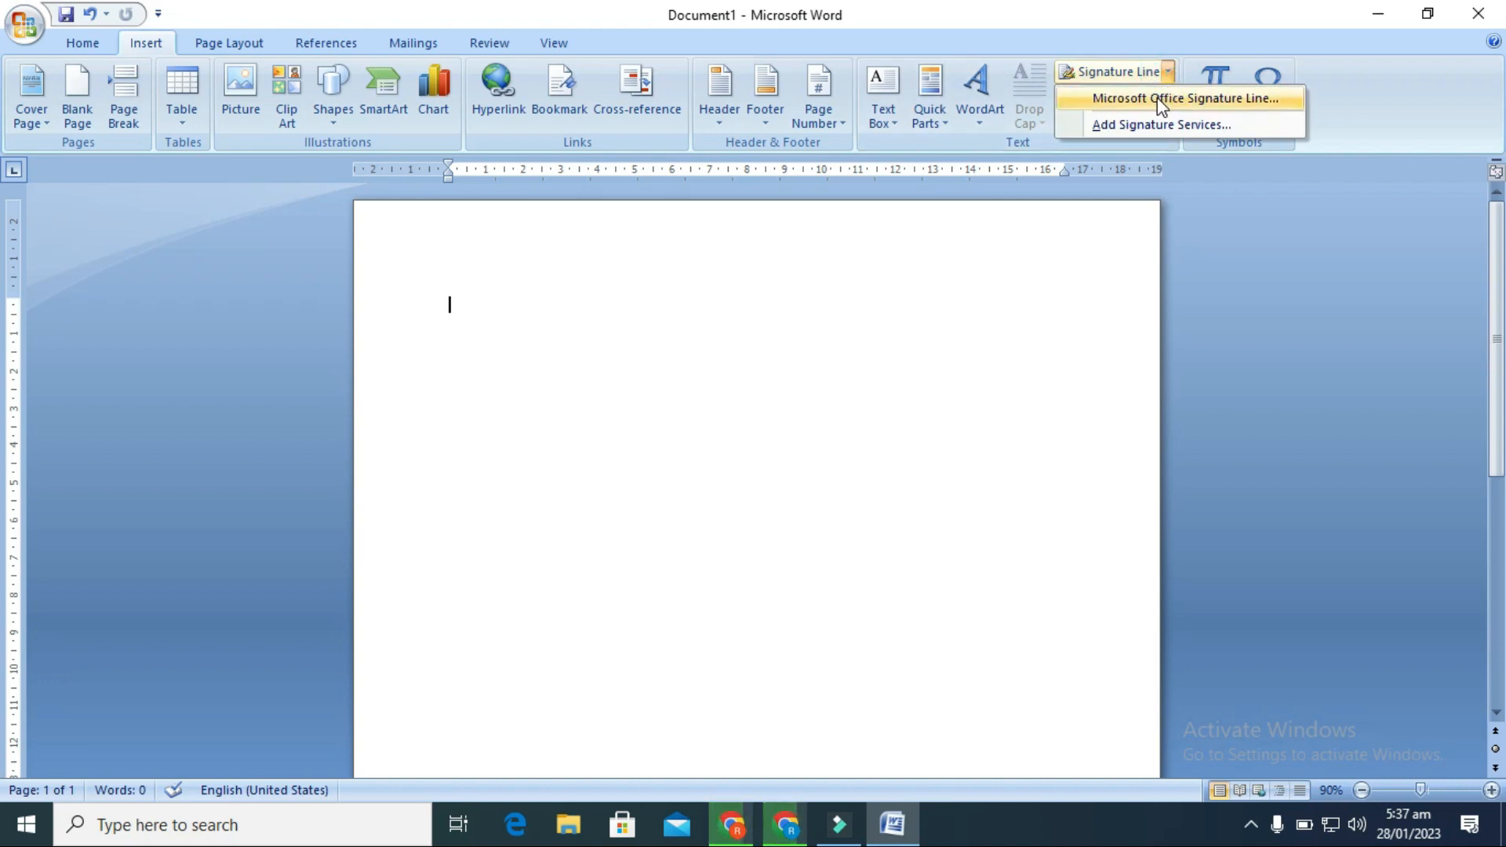
{"action": "left_click", "coordinate": [1061, 226]}
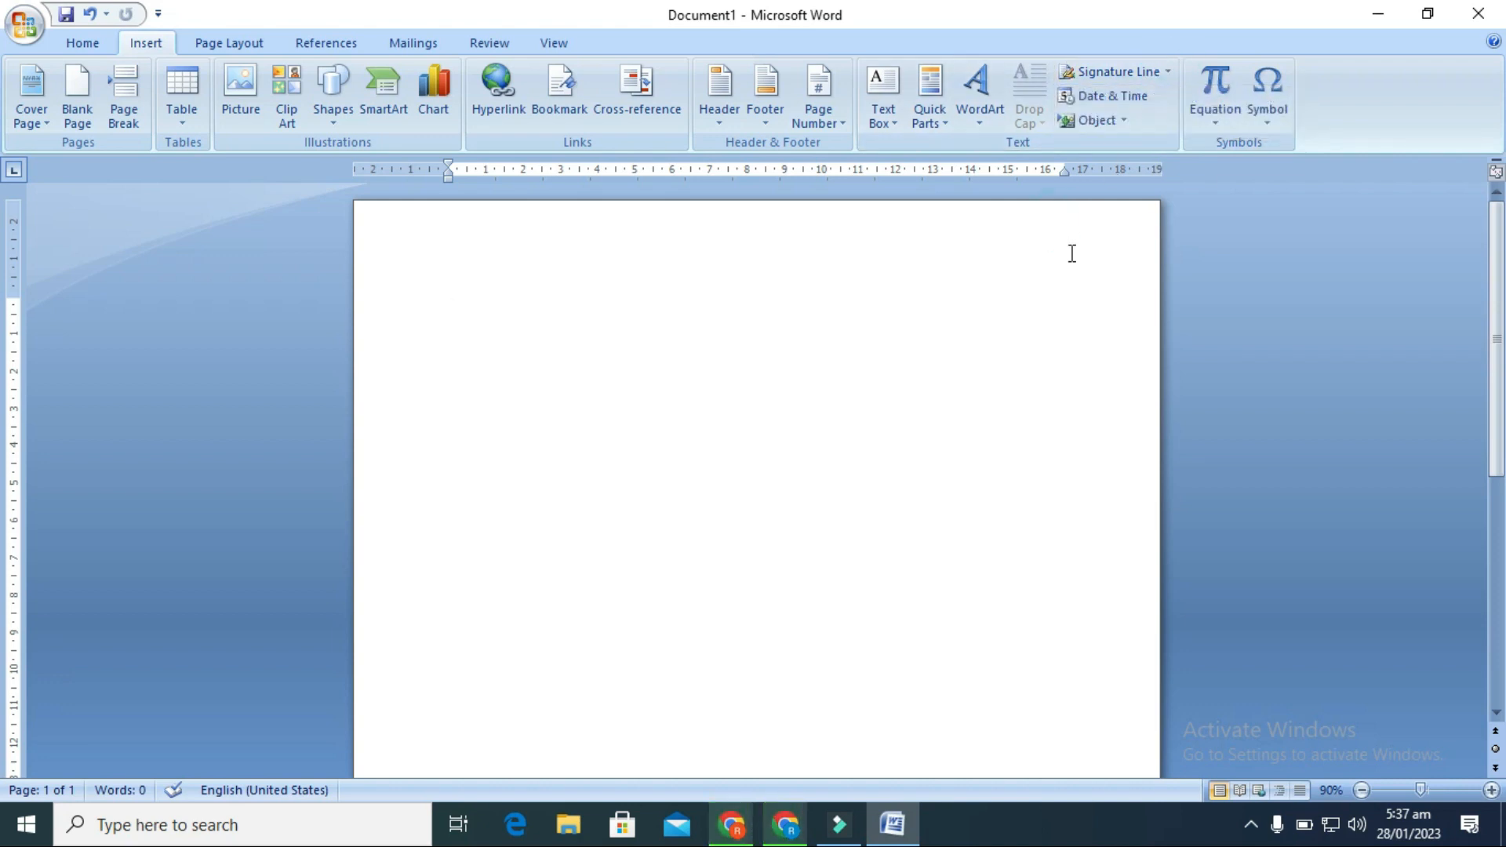